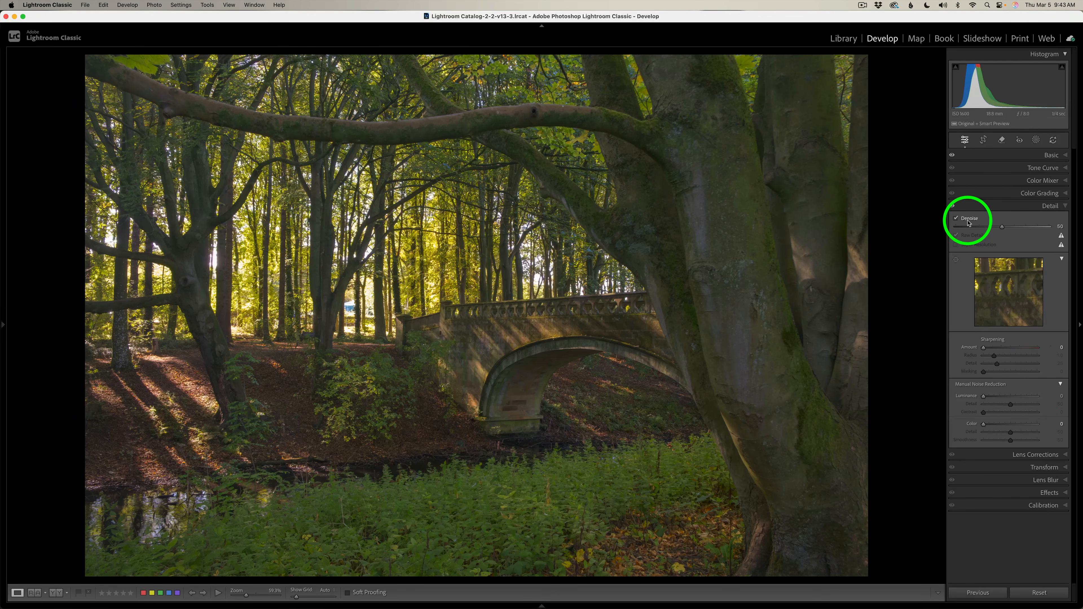
- Review the photo's denoise and lens correction settings, collapsing both groups of settings
click(989, 205)
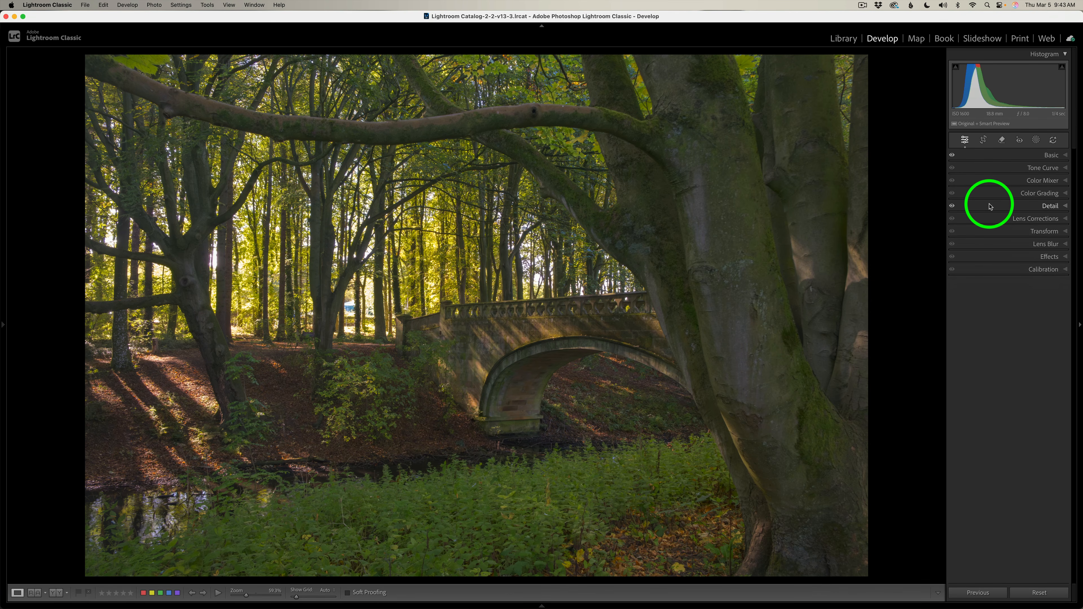
click(990, 217)
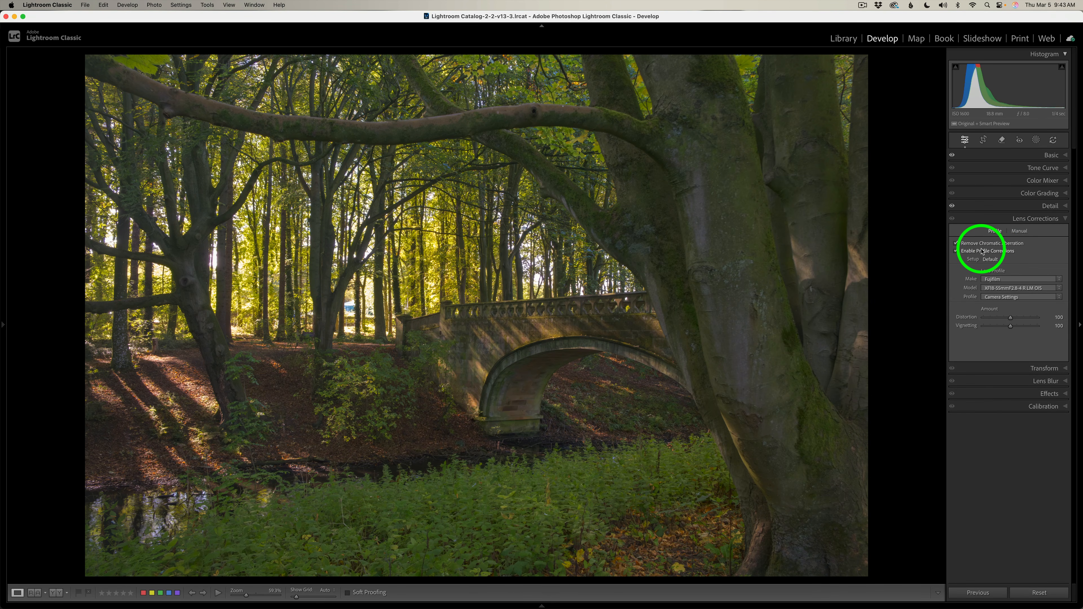
click(988, 219)
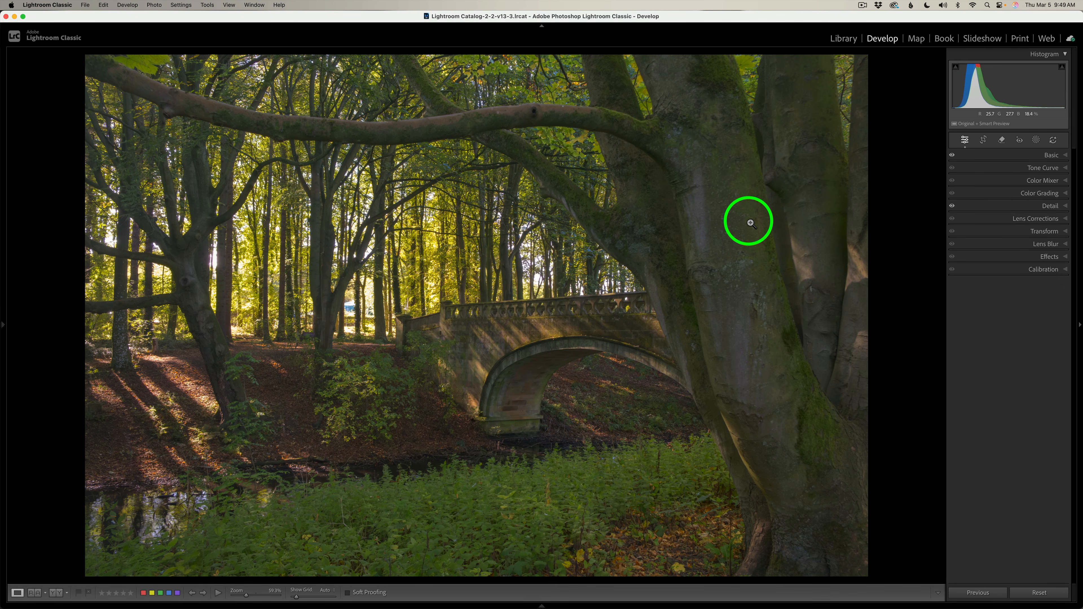
- Open the woodland bridge photo in Adobe Photoshop 2026 for further editing
right_click(749, 221)
mouse_move(773, 300)
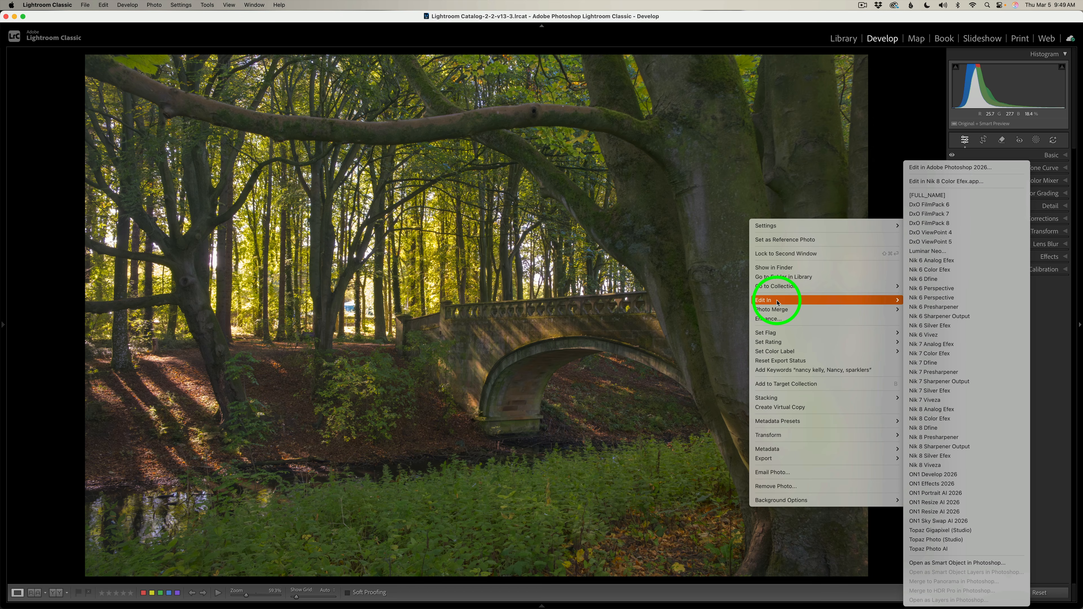
click(936, 167)
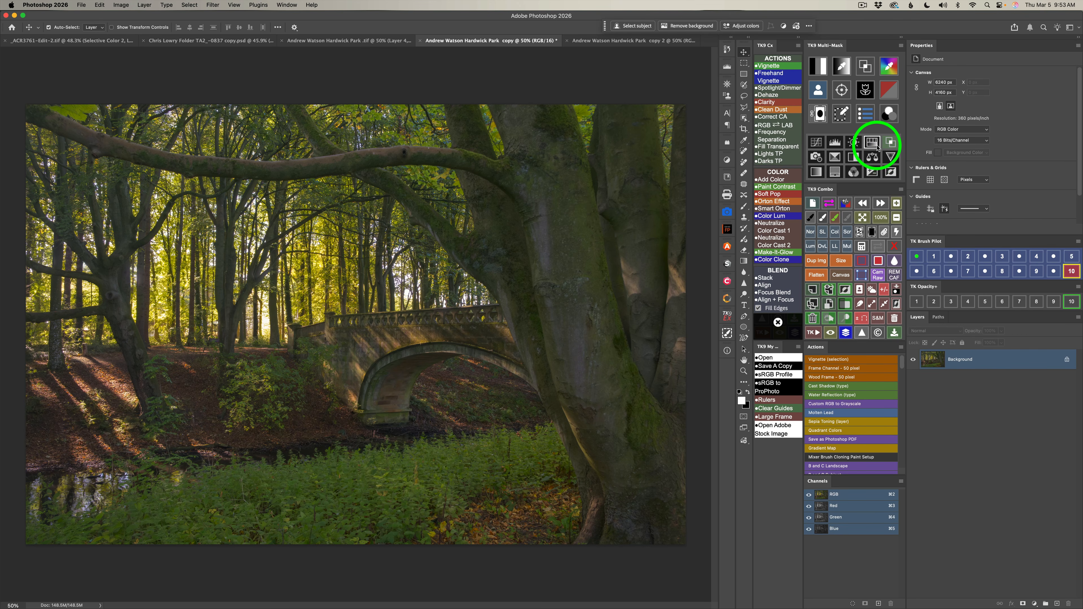
- Build an "Adjust with zones" group containing three Brightness/Contrast adjustment layers, Zone 1 to Zone 3
click(854, 142)
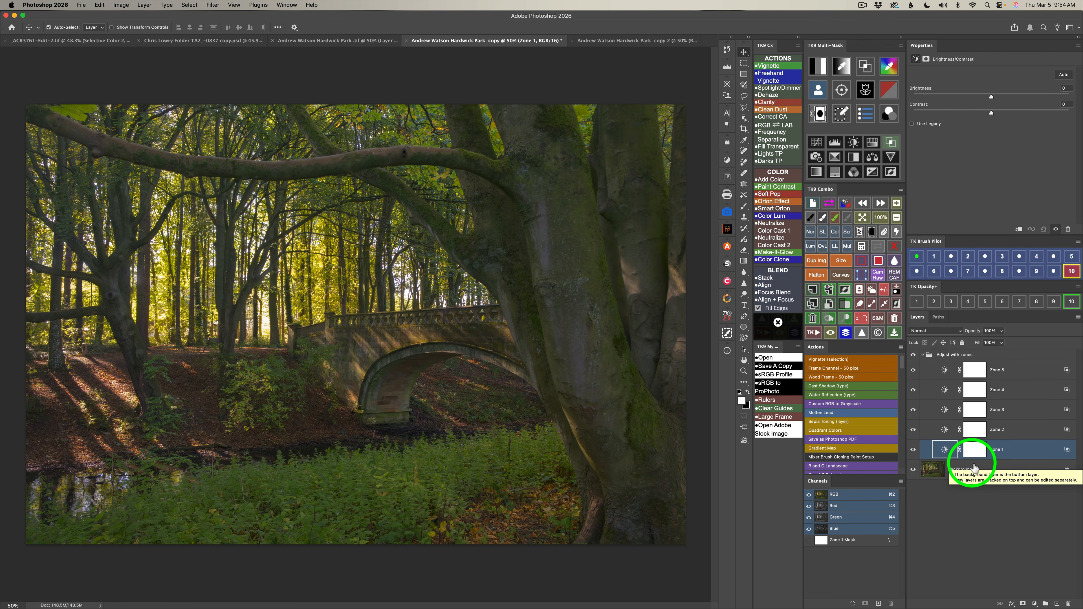
click(914, 370)
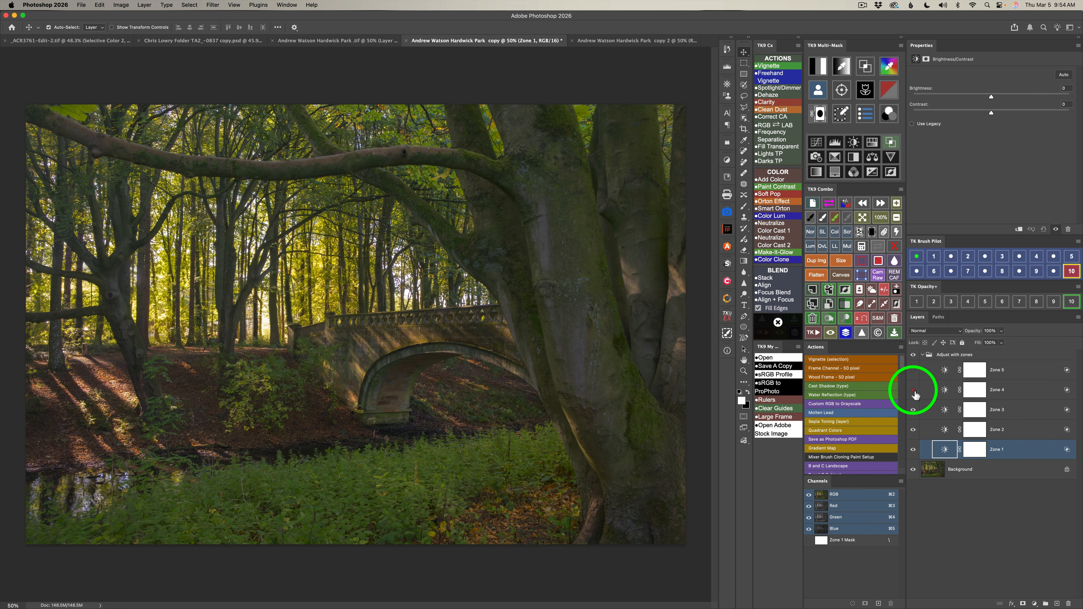
click(897, 232)
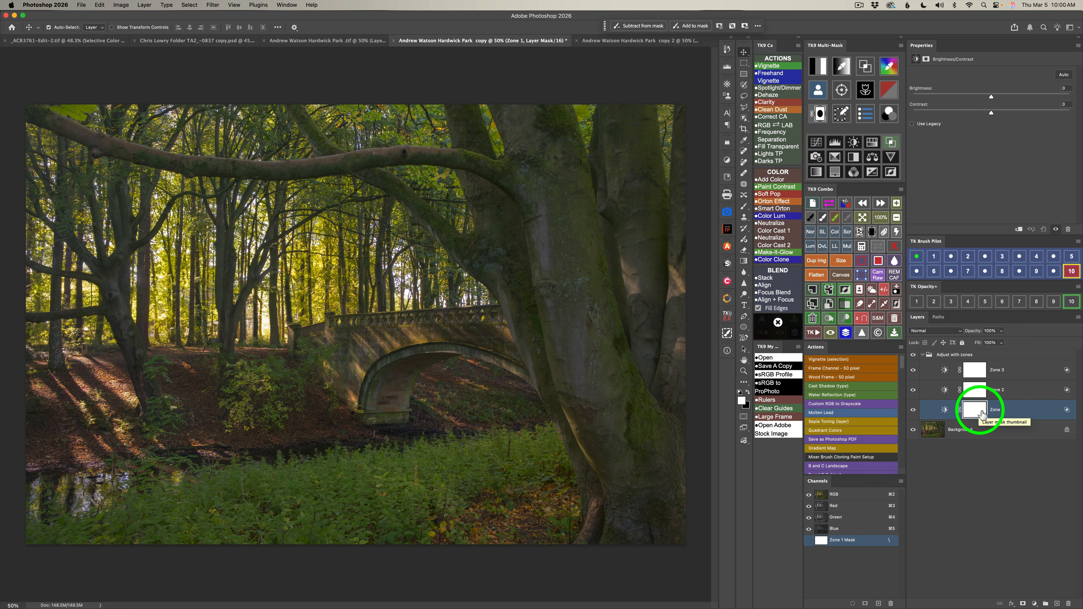
- Preview the tones covered by Zone 1 with the color overlay, and set its brightness to -123 and contrast to 56
click(831, 206)
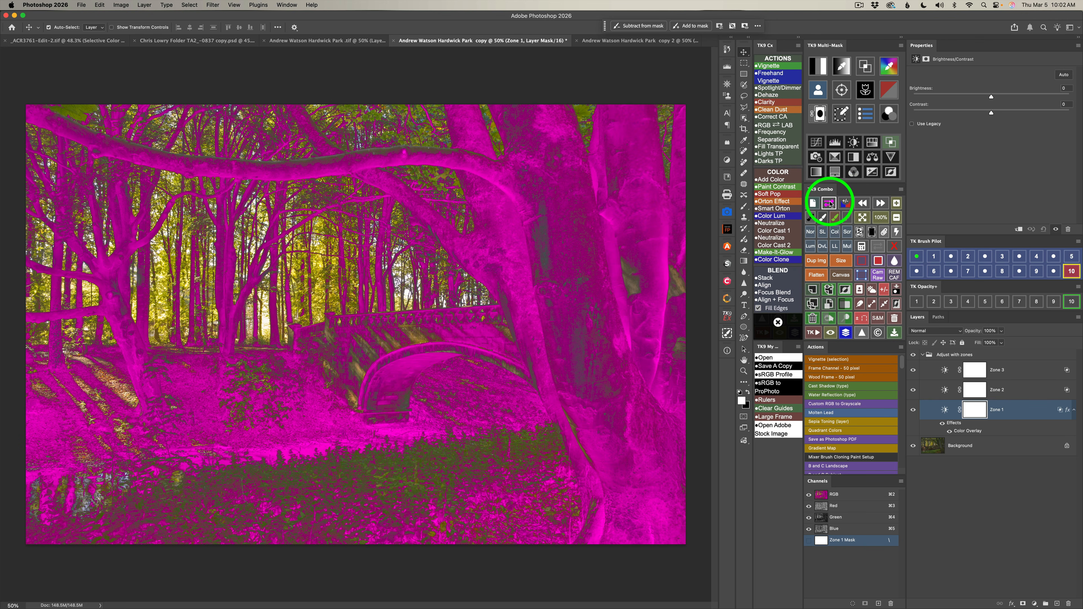
click(831, 206)
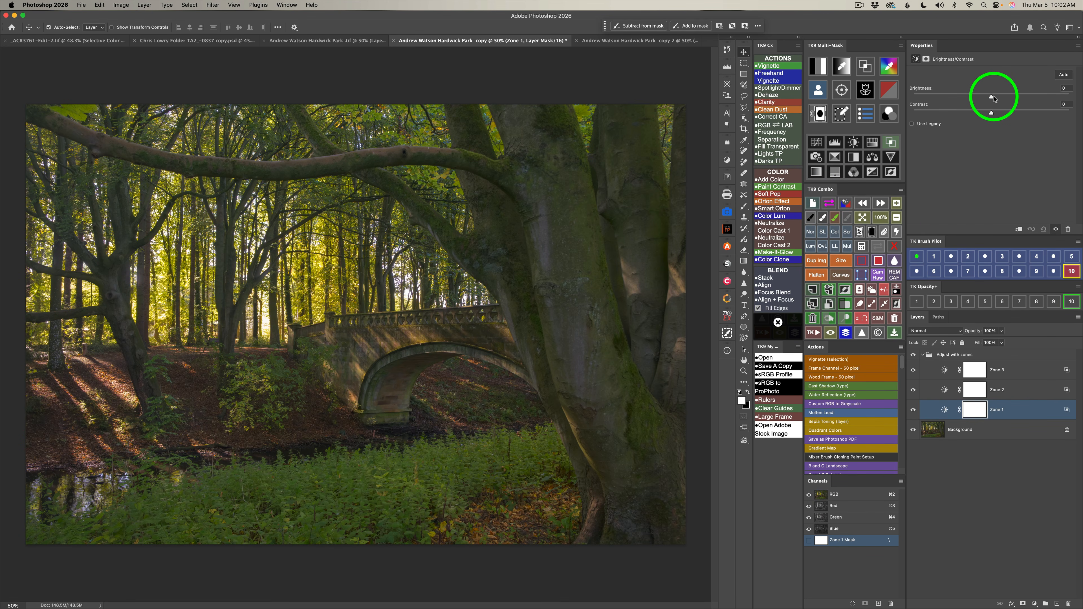
drag(991, 98, 928, 97)
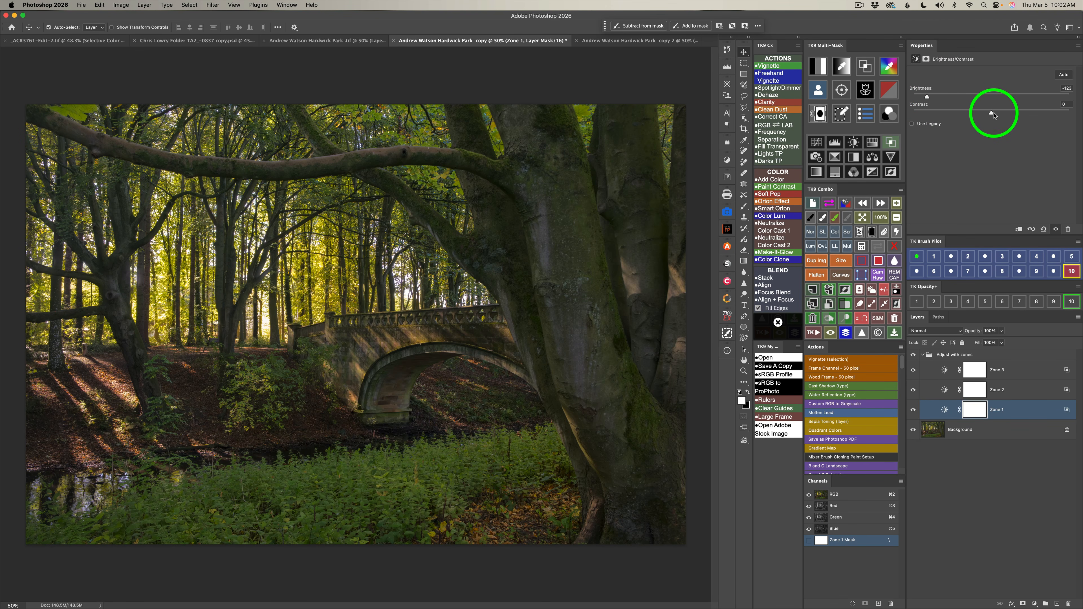
drag(992, 115, 1036, 115)
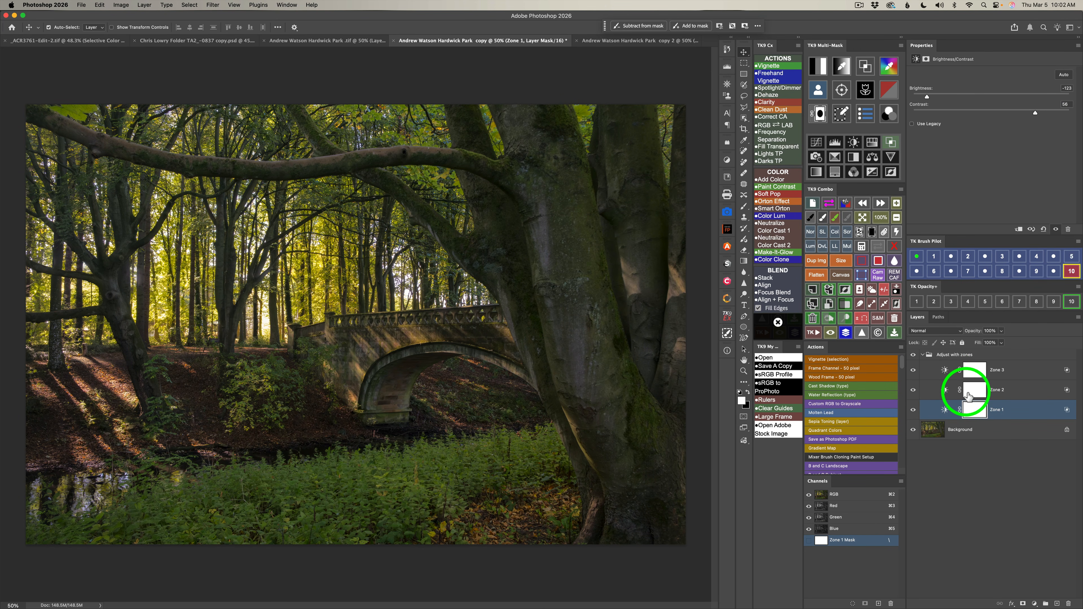
- Preview the tones covered by Zone 2 with the color overlay, and set its brightness to 14 and contrast to 17
click(947, 393)
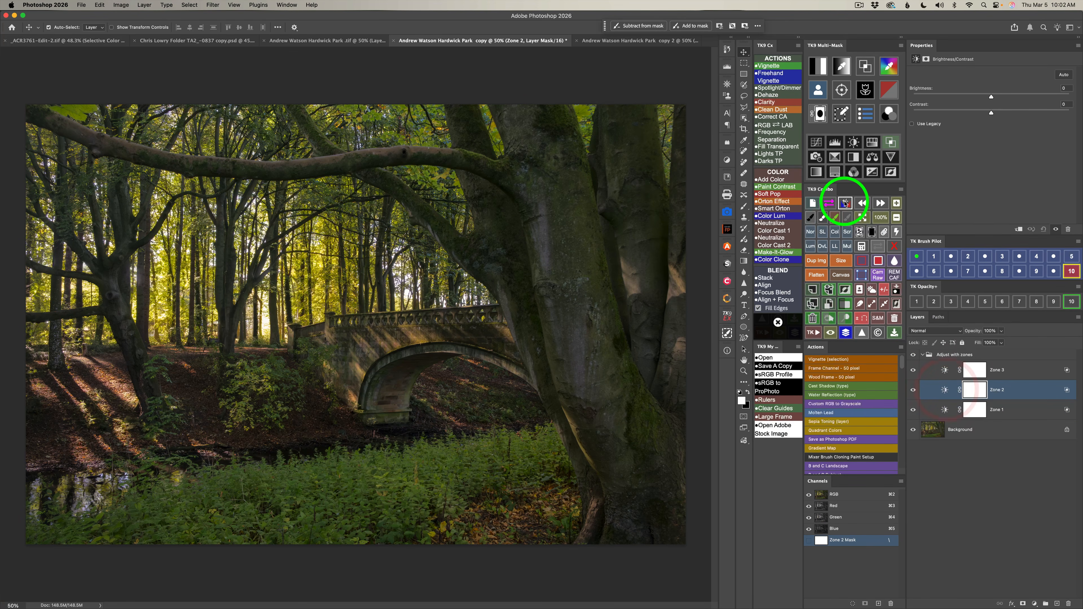
click(829, 204)
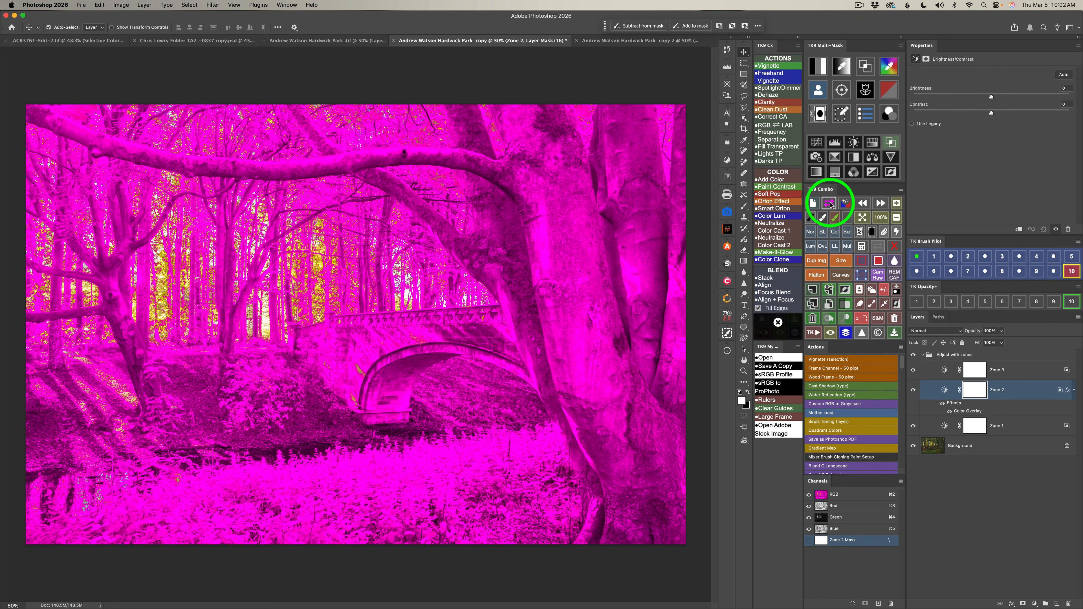
click(829, 204)
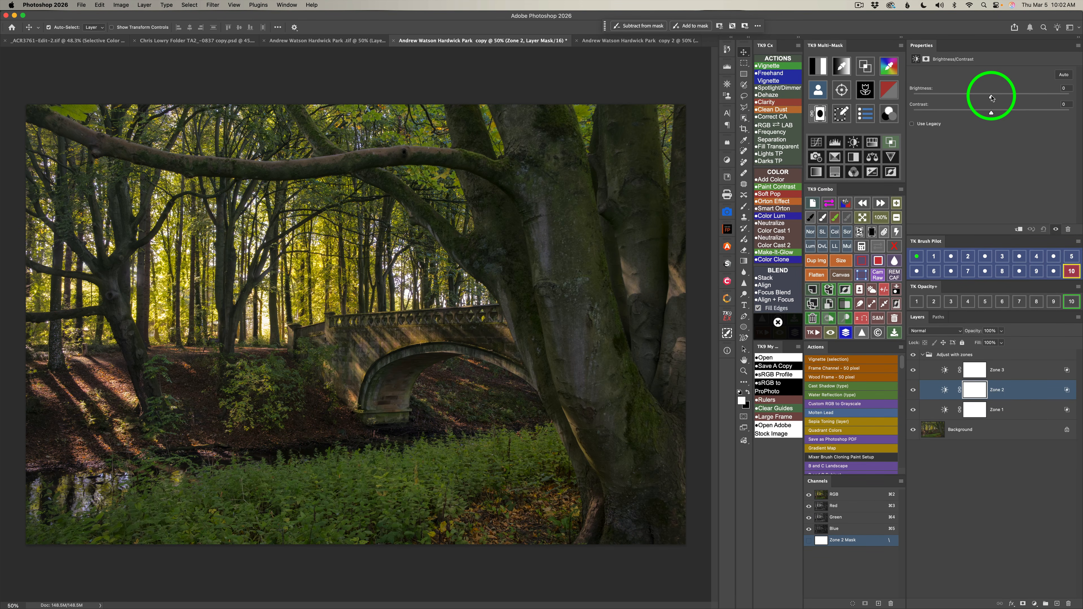
mouse_move(992, 98)
mouse_down()
mouse_move(1024, 98)
mouse_move(1000, 98)
mouse_up()
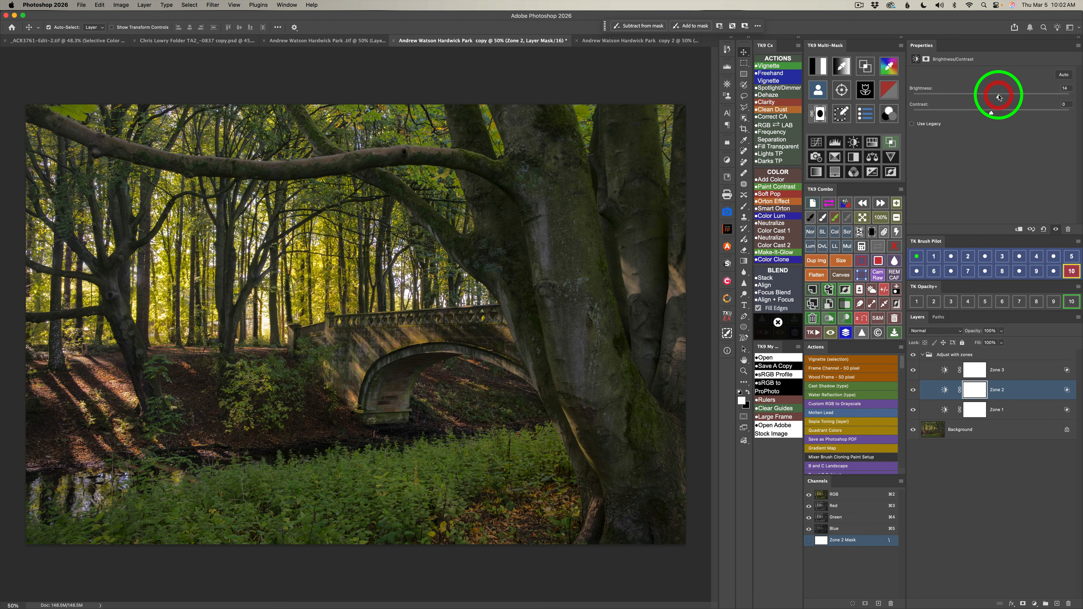
mouse_move(992, 112)
mouse_down()
mouse_move(1018, 115)
mouse_move(1006, 114)
mouse_up()
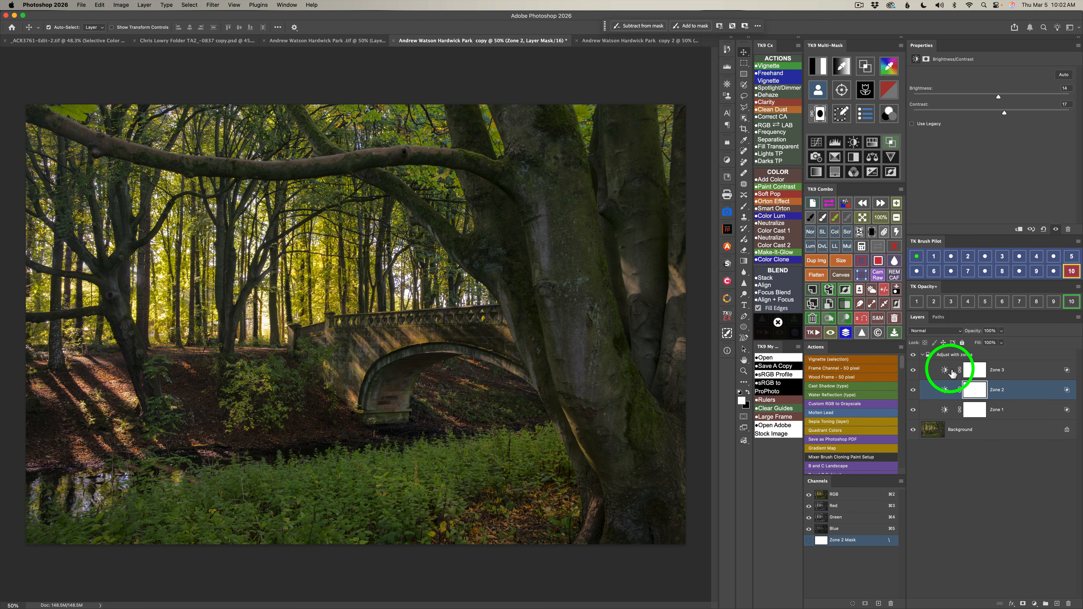
- Preview the tones covered by Zone 3 with the color overlay, and set its brightness to 19
click(969, 369)
click(829, 203)
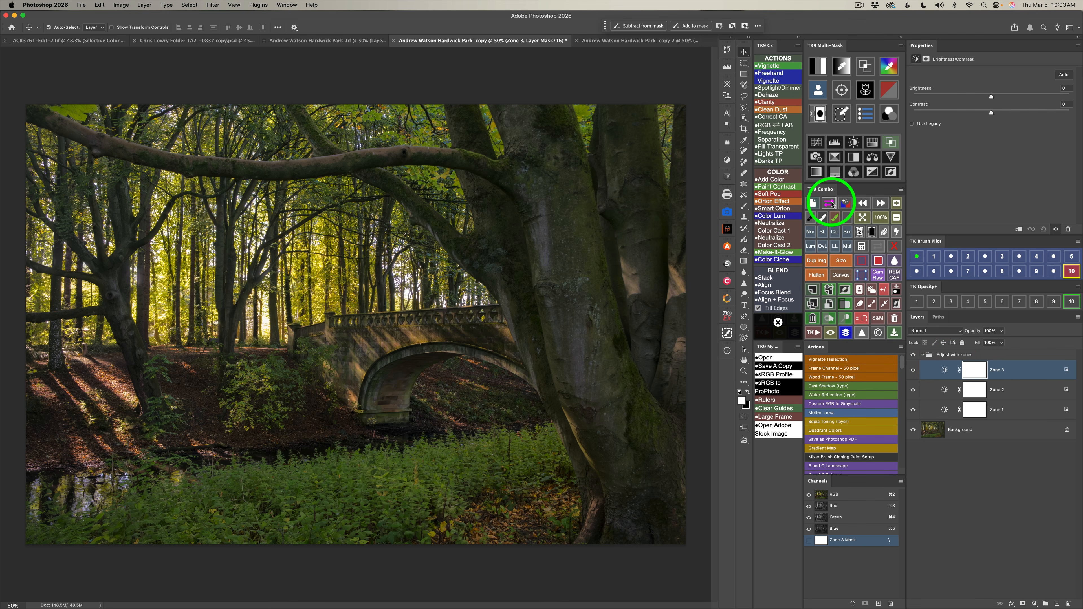
click(830, 203)
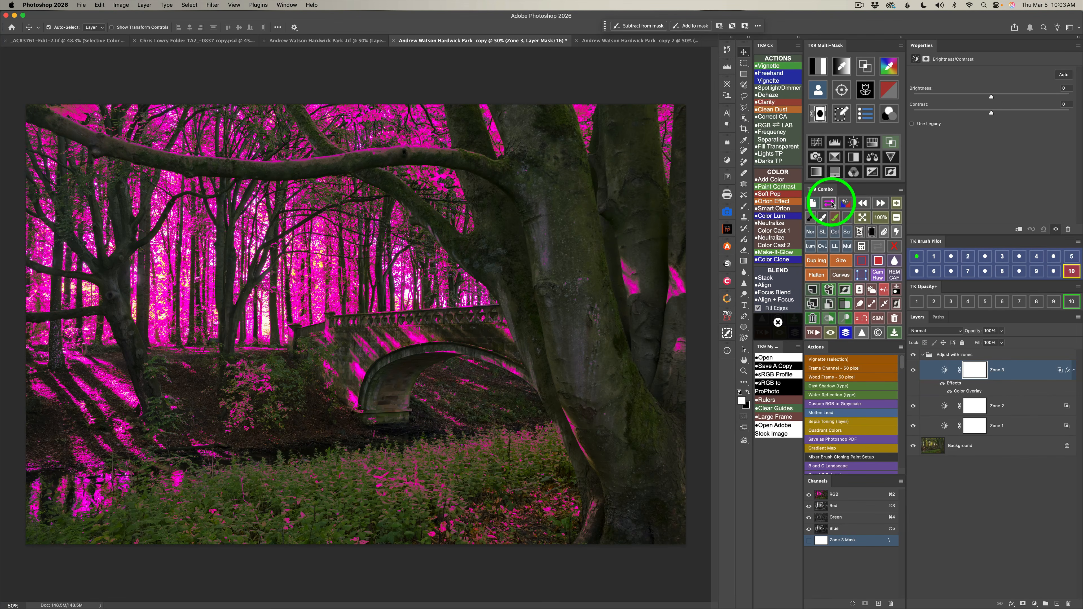
click(831, 204)
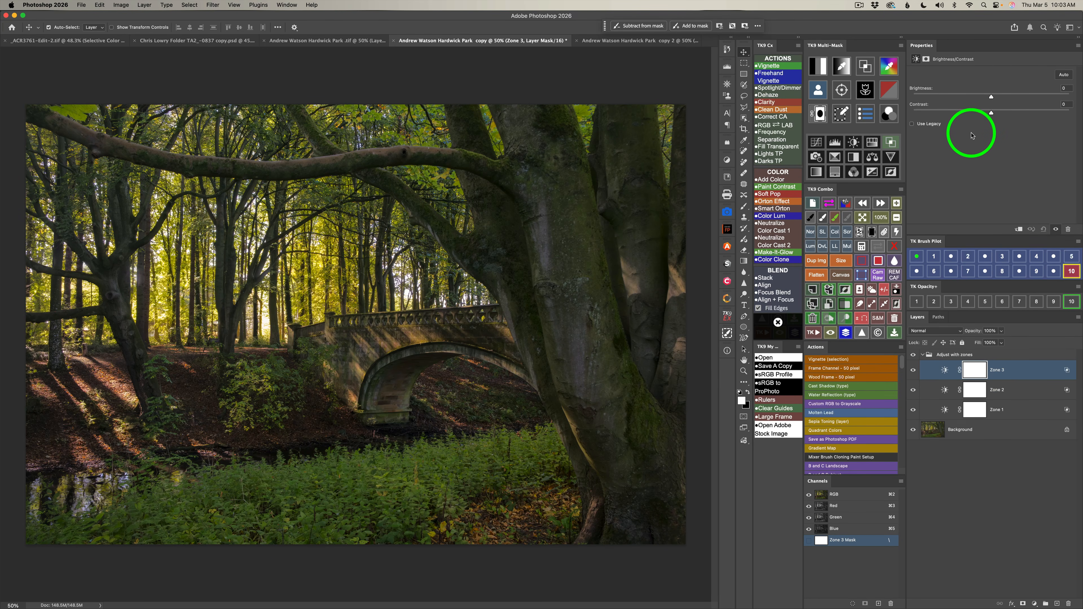
mouse_move(992, 98)
mouse_down()
mouse_move(1052, 99)
mouse_move(987, 97)
mouse_move(1045, 99)
mouse_move(1001, 98)
mouse_up()
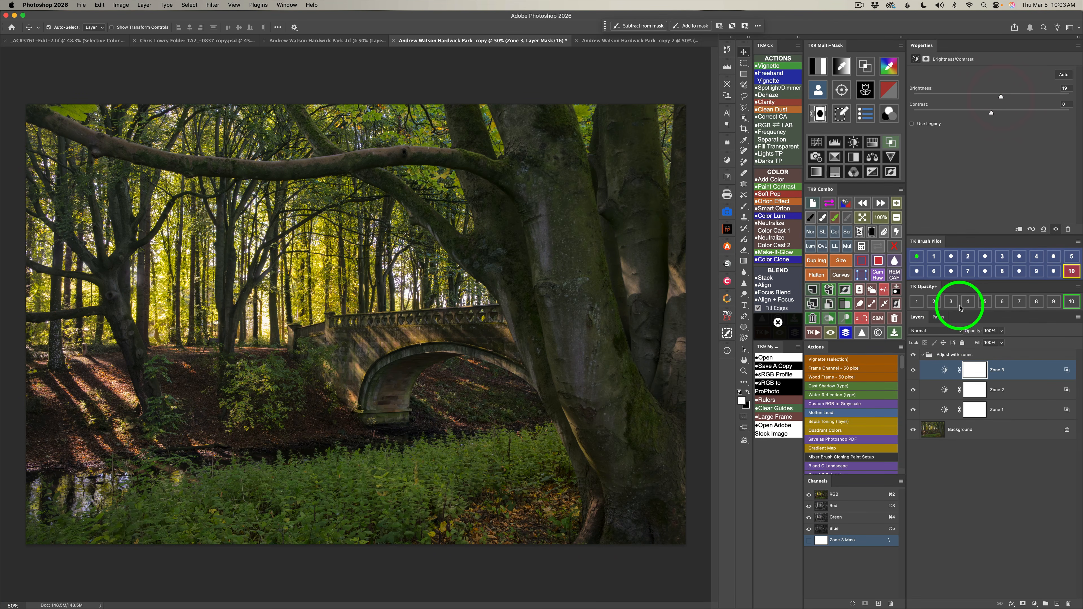
- Compare the photo with and without the "Adjust with zones" group, and collapse the group
click(914, 356)
click(915, 356)
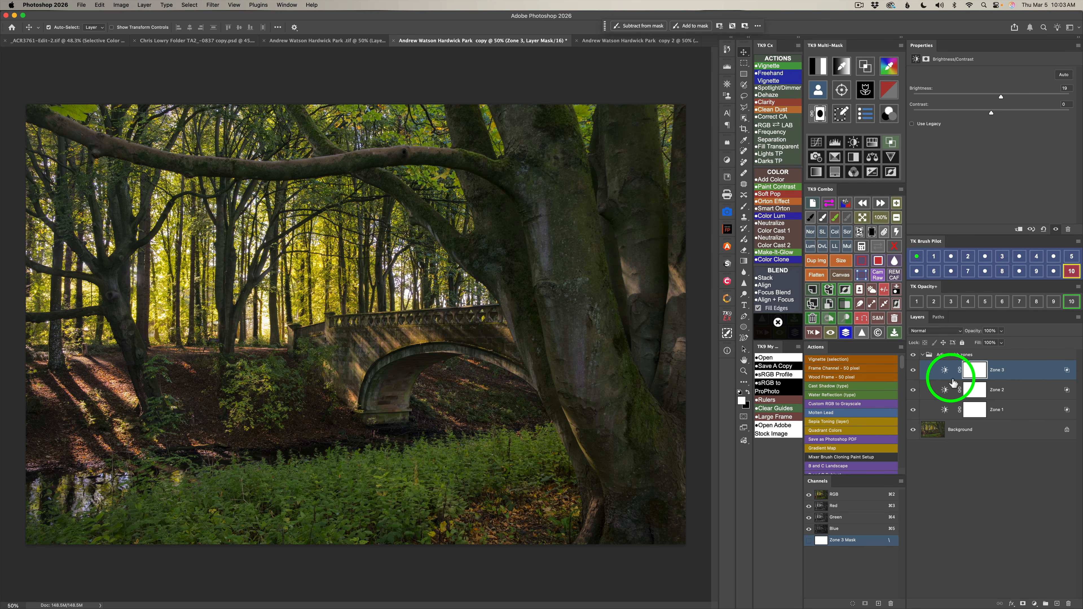
click(924, 357)
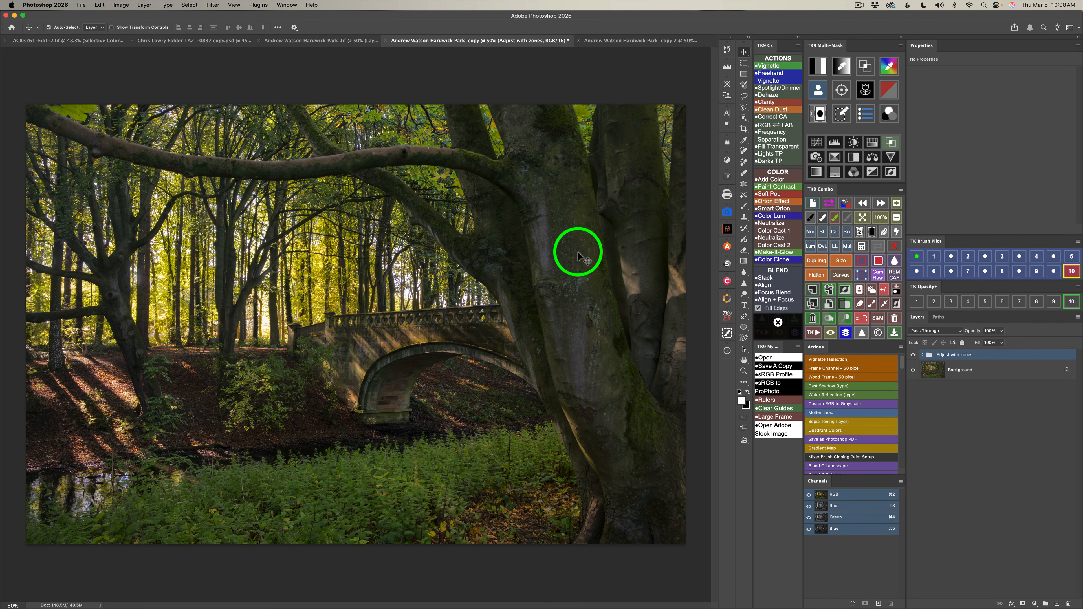
- Create a color mask from green #3c4922 sampled in the foreground foliage, and brighten the mask to strengthen its selection
click(889, 66)
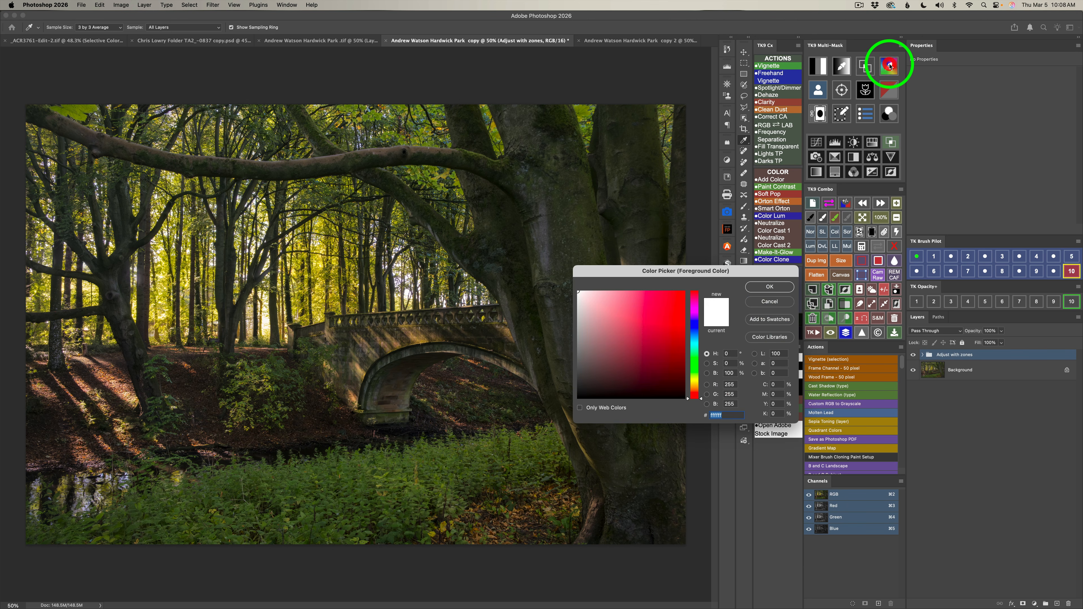
click(460, 456)
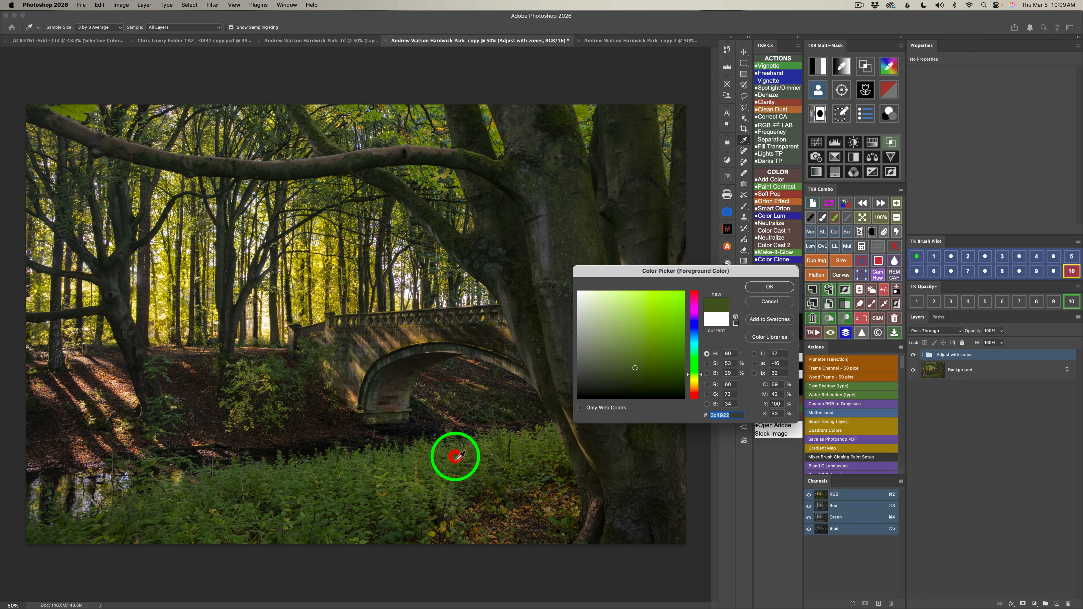
click(768, 288)
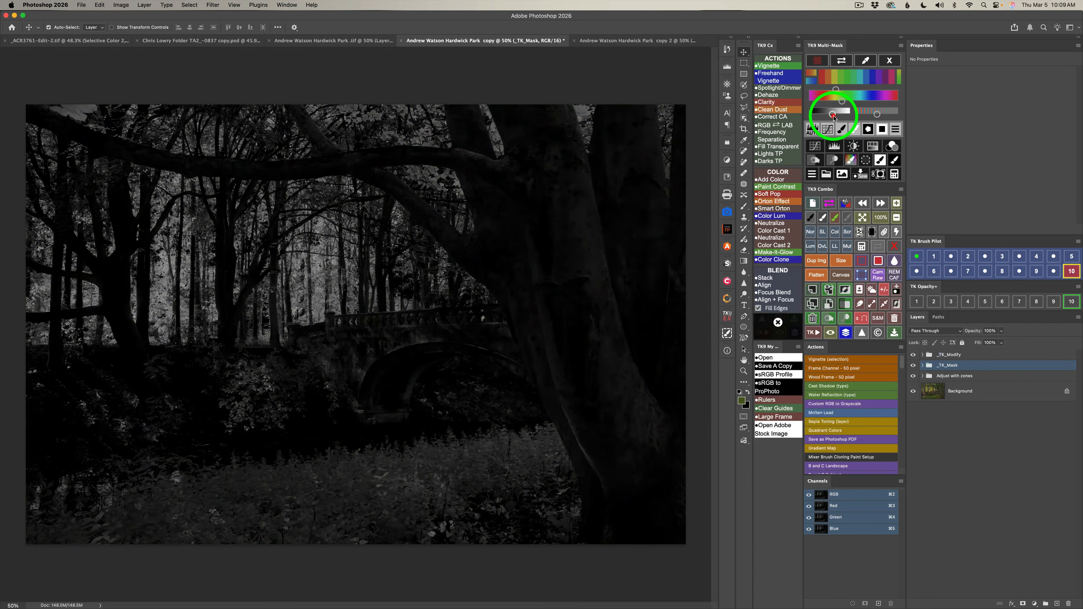
drag(838, 116, 845, 115)
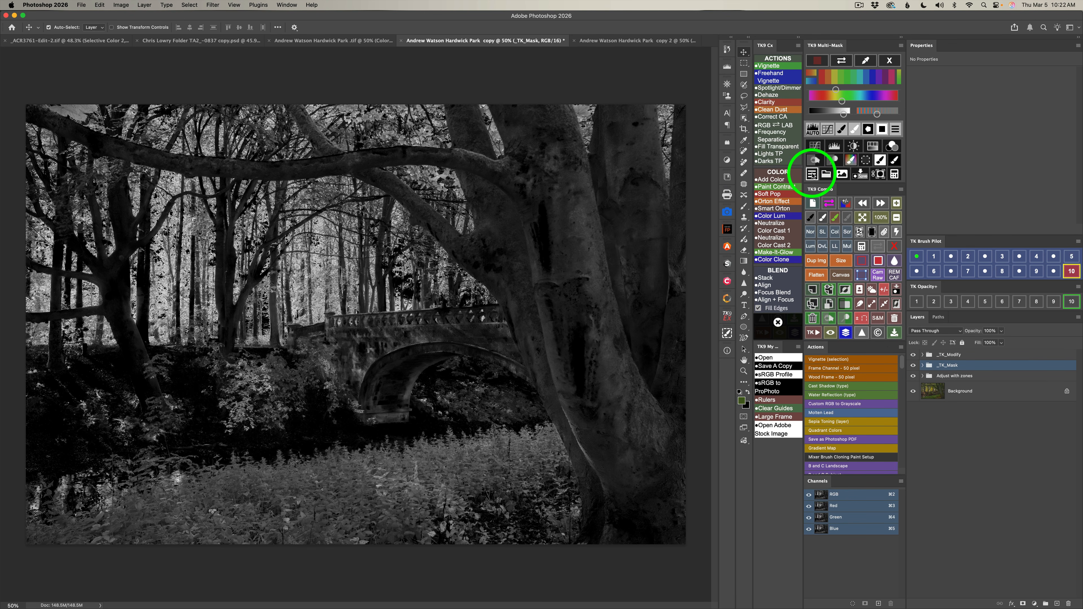
- Add a Solid Color fill layer through the green mask, using color #3c4922 and the Soft Light blend mode
click(813, 175)
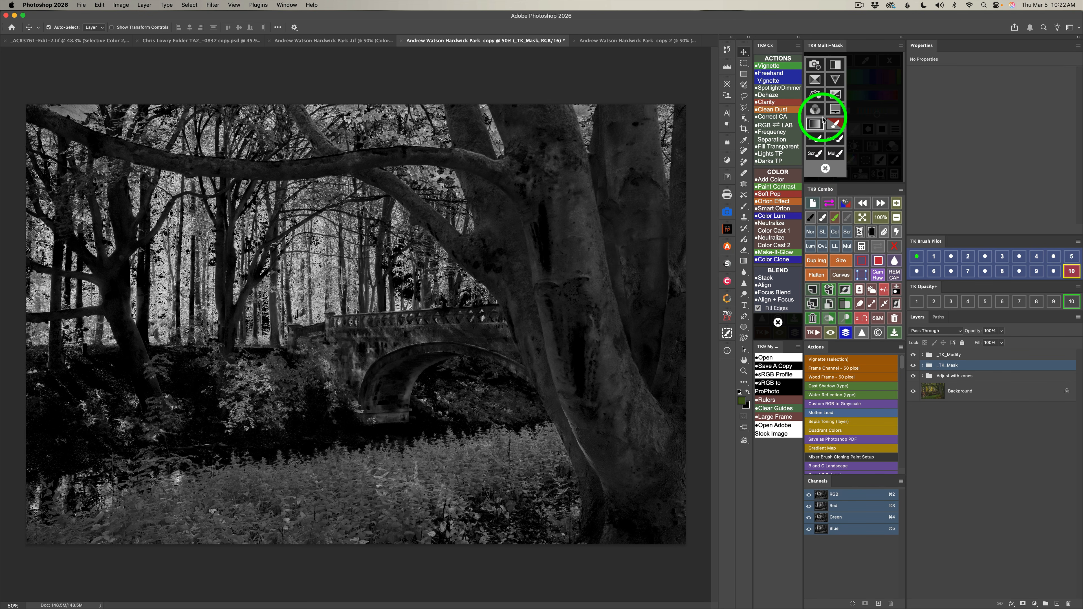
click(837, 110)
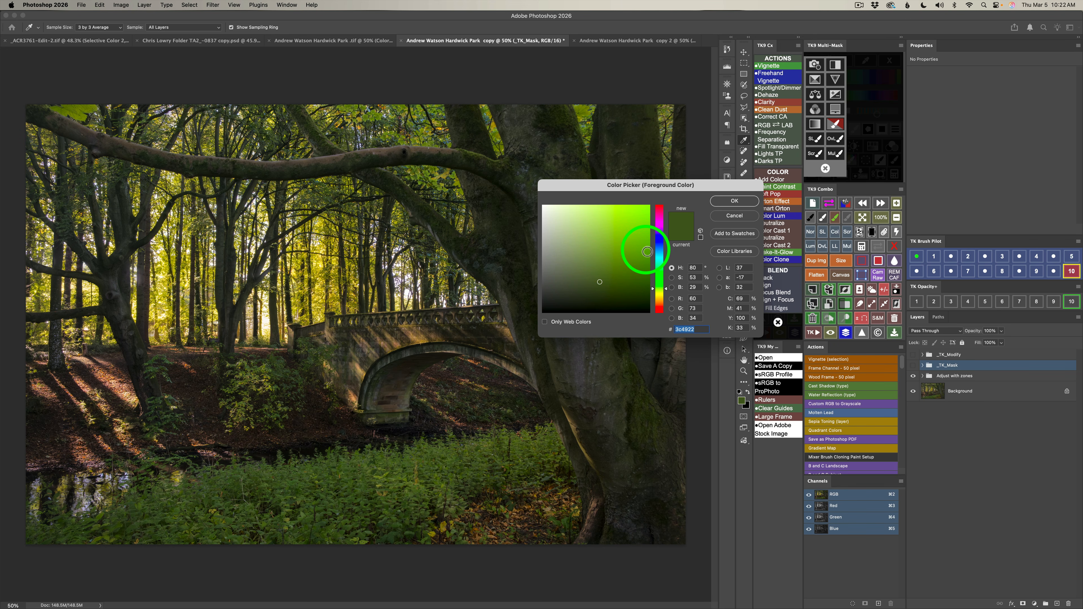
click(737, 200)
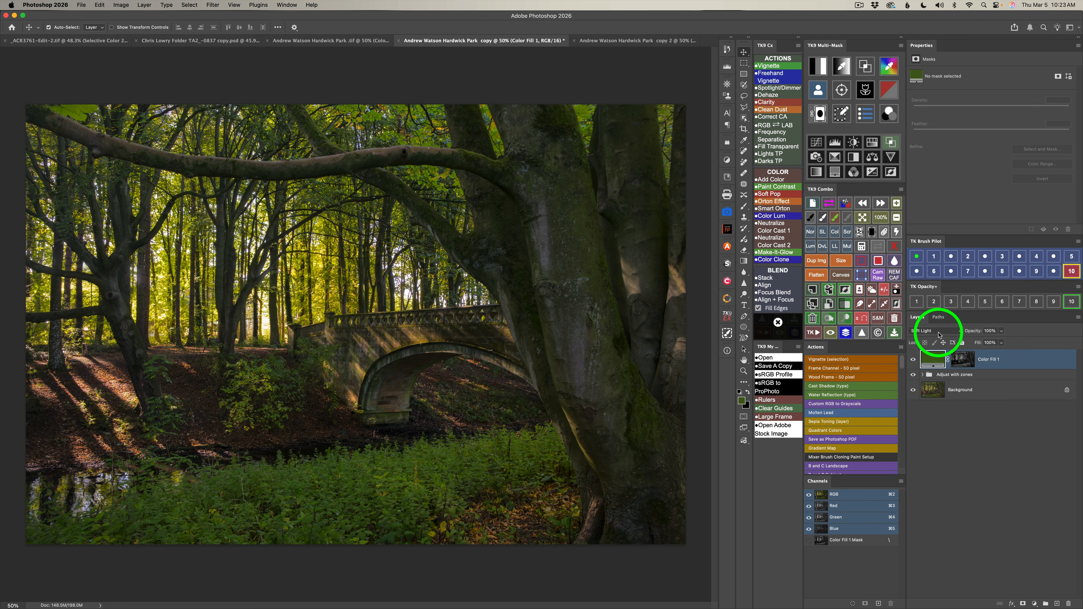
- Change the green fill layer's color to the light green #ceeca1
double_click(933, 359)
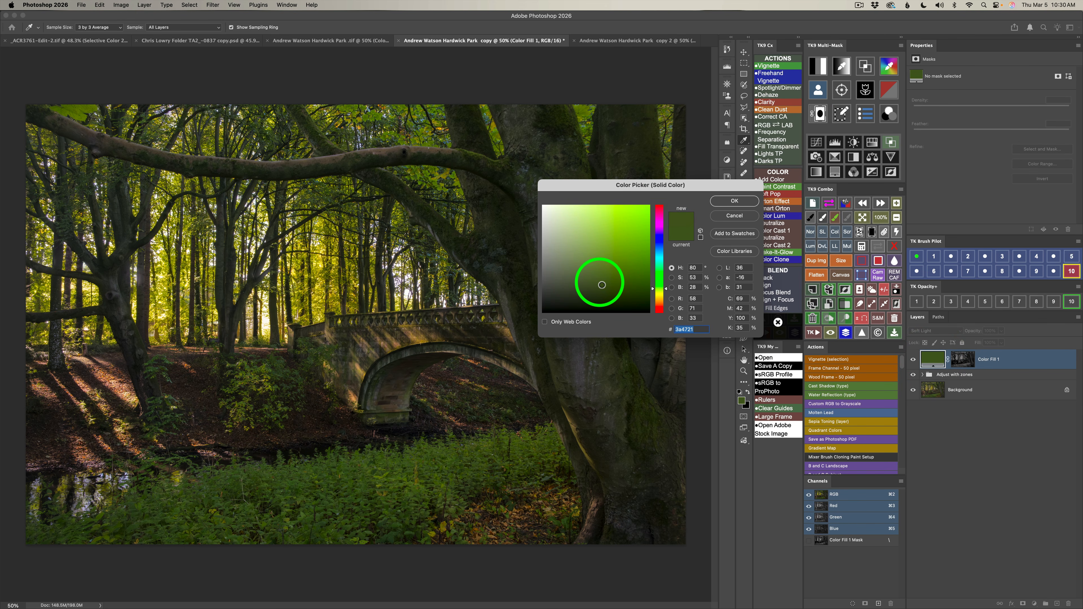
mouse_move(602, 285)
mouse_down()
mouse_move(673, 285)
mouse_move(548, 288)
mouse_move(602, 290)
mouse_move(602, 309)
mouse_move(590, 216)
mouse_move(594, 229)
mouse_up()
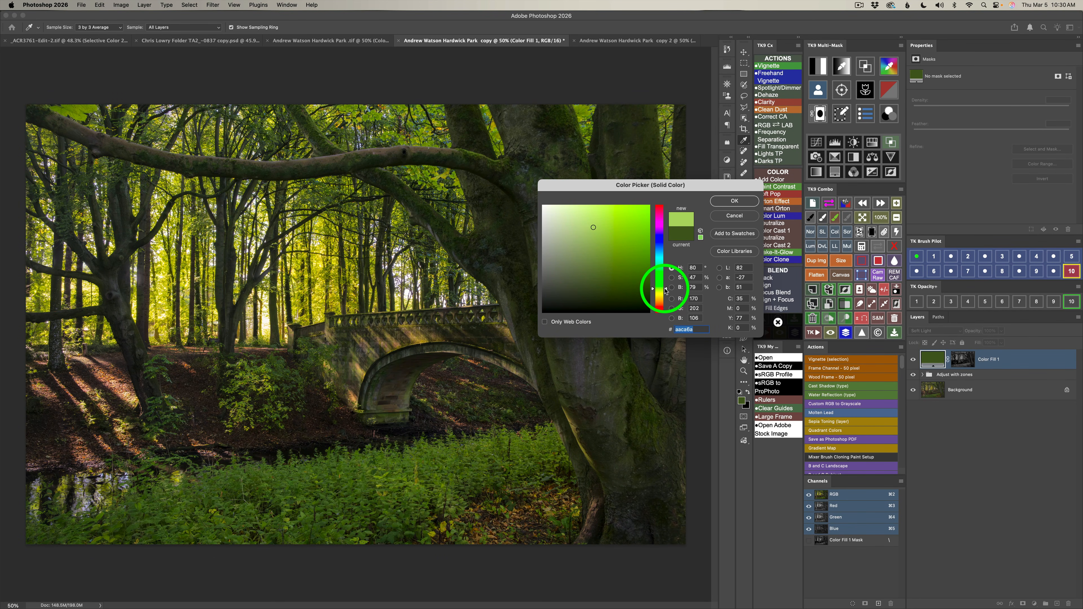
drag(659, 293, 666, 263)
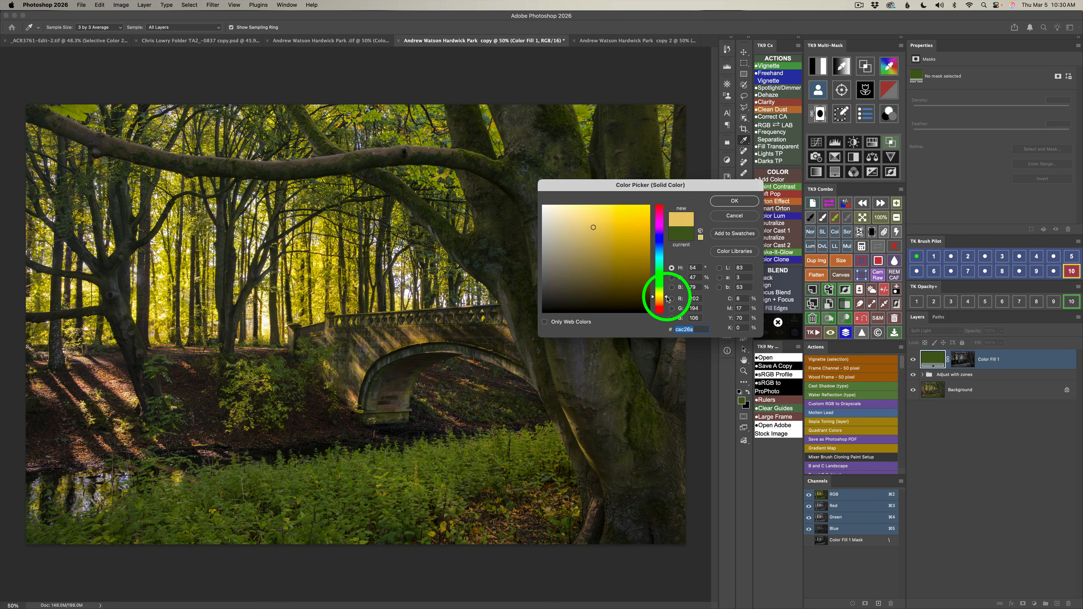
drag(654, 294, 662, 287)
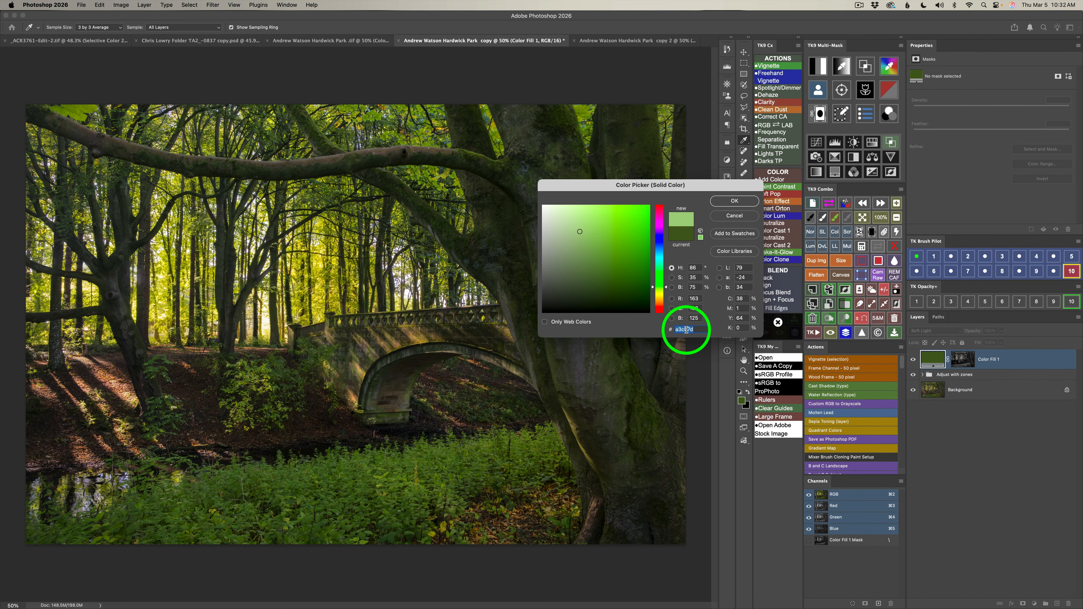
text(ceeca1)
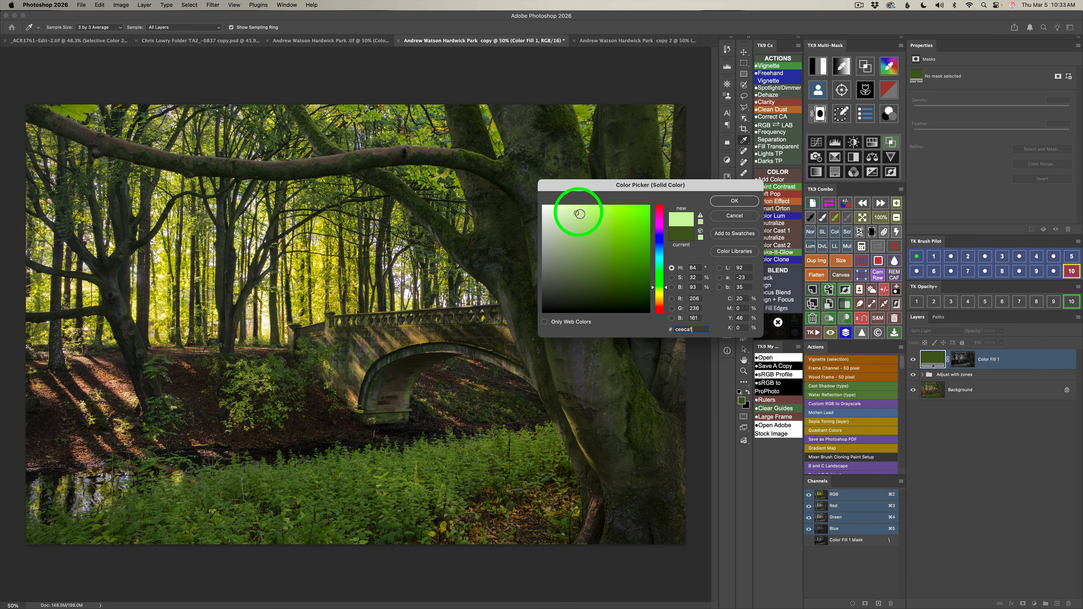
click(735, 201)
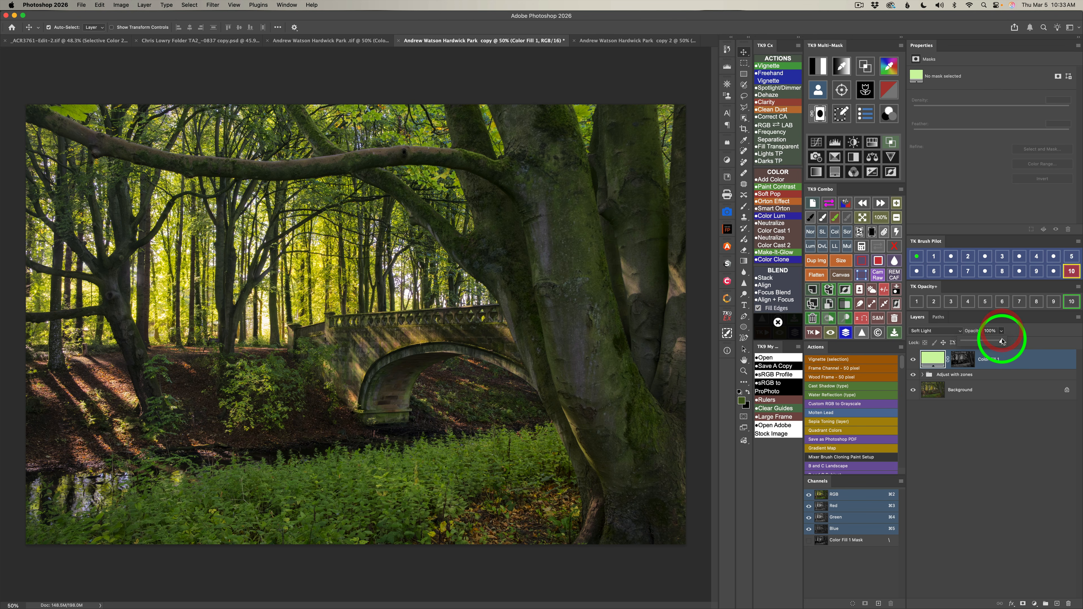
- Set the green fill layer's opacity to 80% and compare the photo with and without it
click(1020, 330)
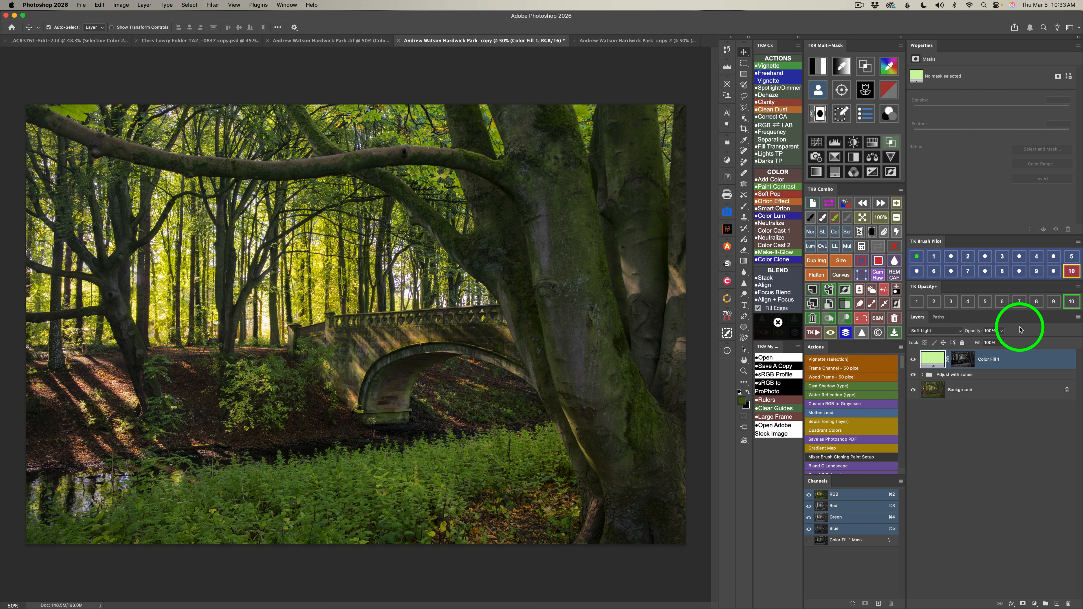
click(1038, 303)
click(1038, 303)
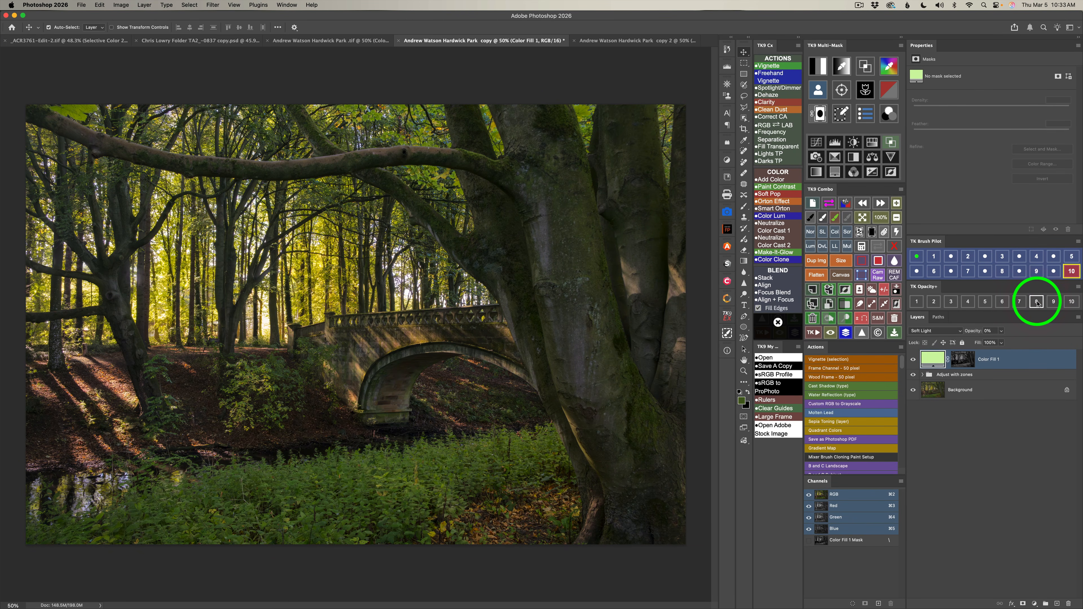
click(1038, 303)
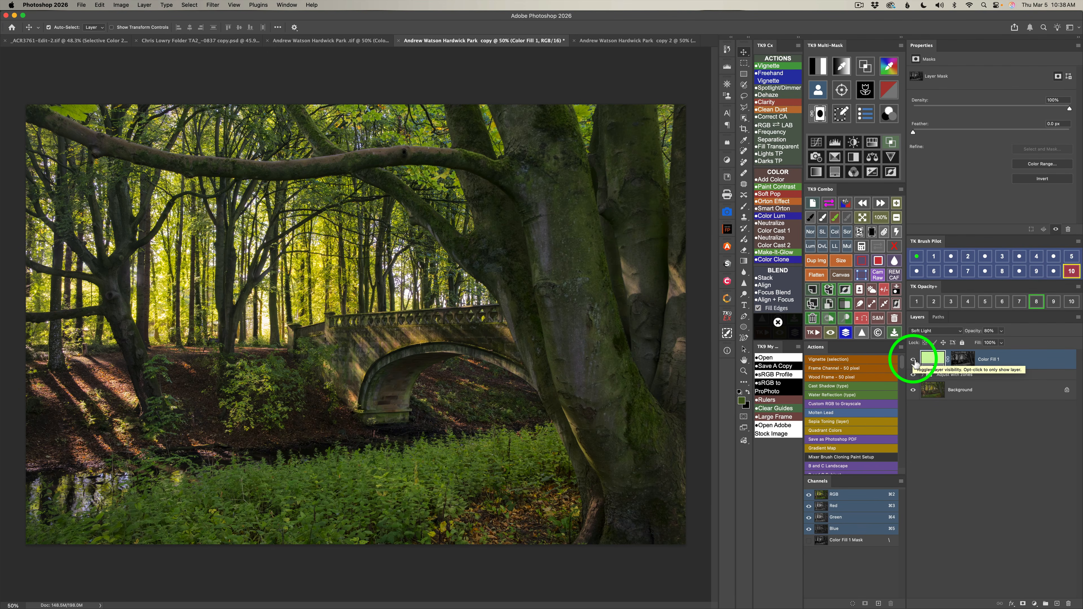
click(914, 360)
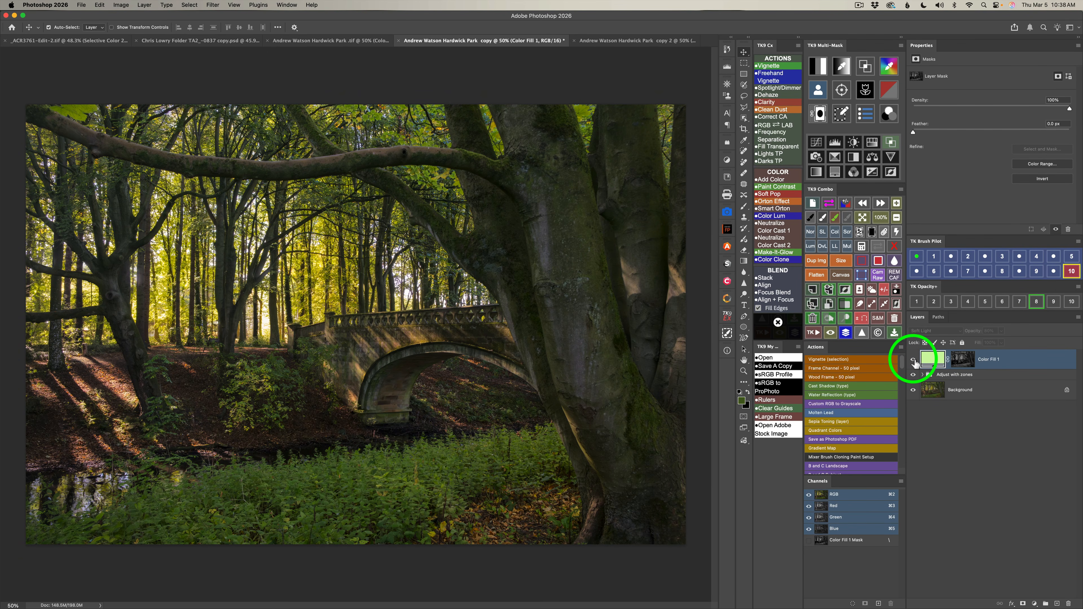
click(914, 360)
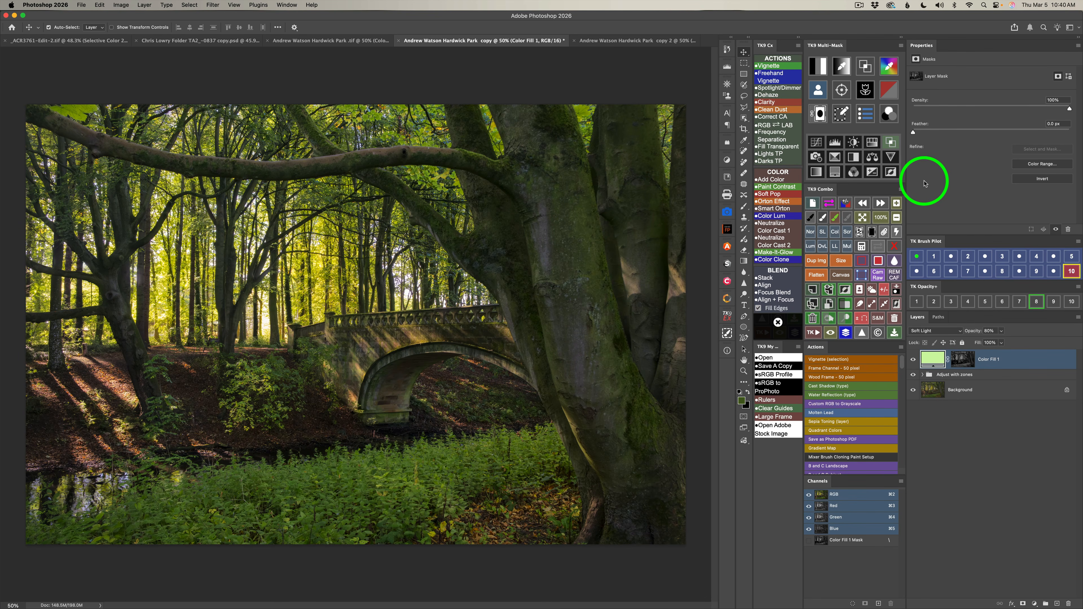
- Create a color mask from orange #b99a5b sampled on the sunlit ground beside the stream, and brighten the mask to strengthen its selection
click(889, 66)
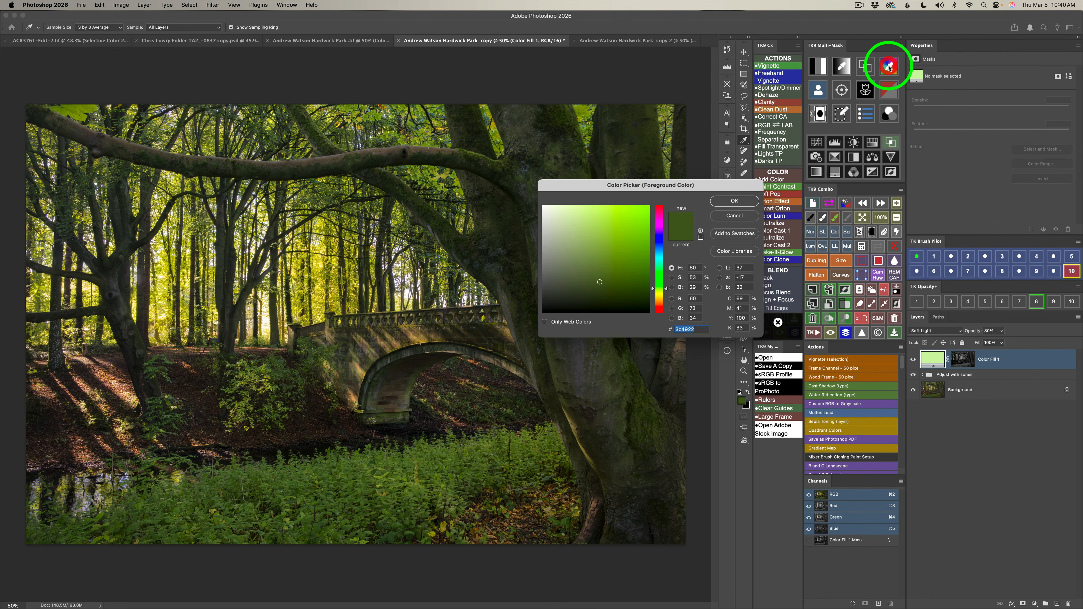
click(109, 374)
click(728, 201)
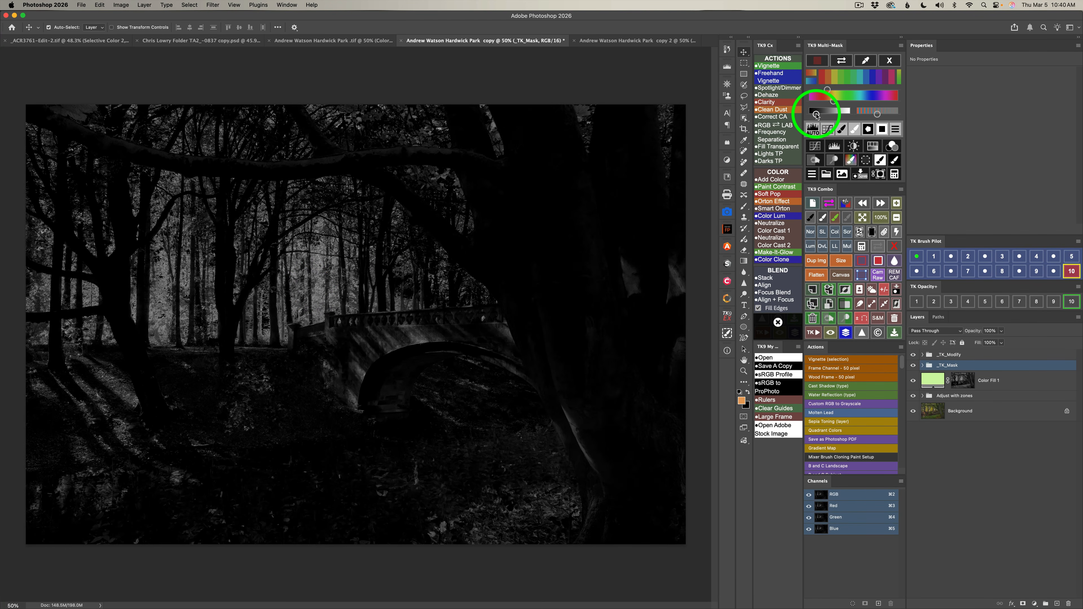
drag(816, 114, 842, 114)
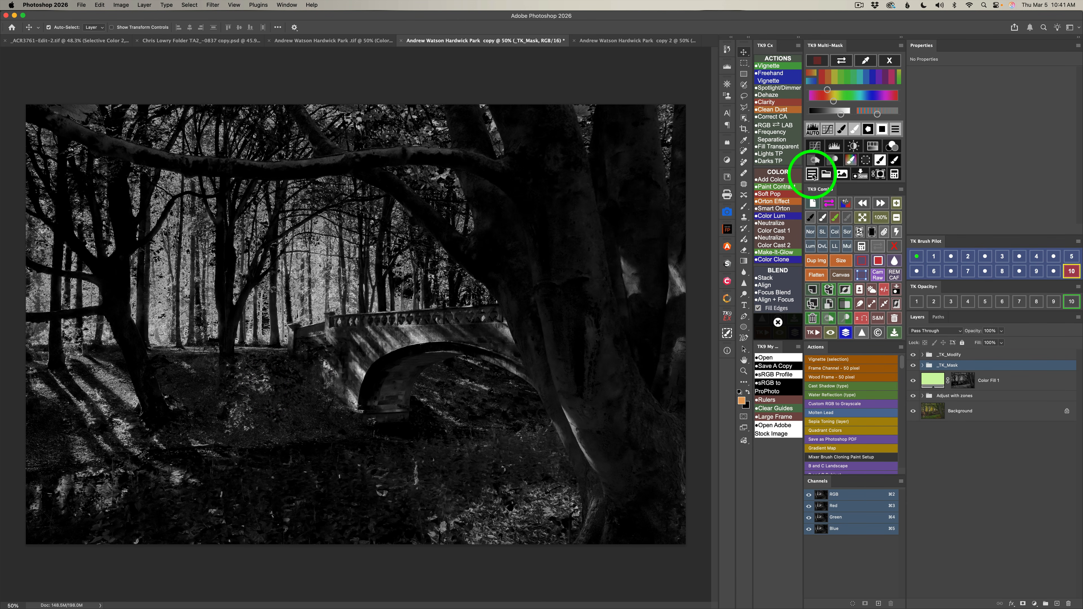
- Add a Solid Color fill layer through the orange mask, using color #b99a5b and the Soft Light blend mode
click(813, 176)
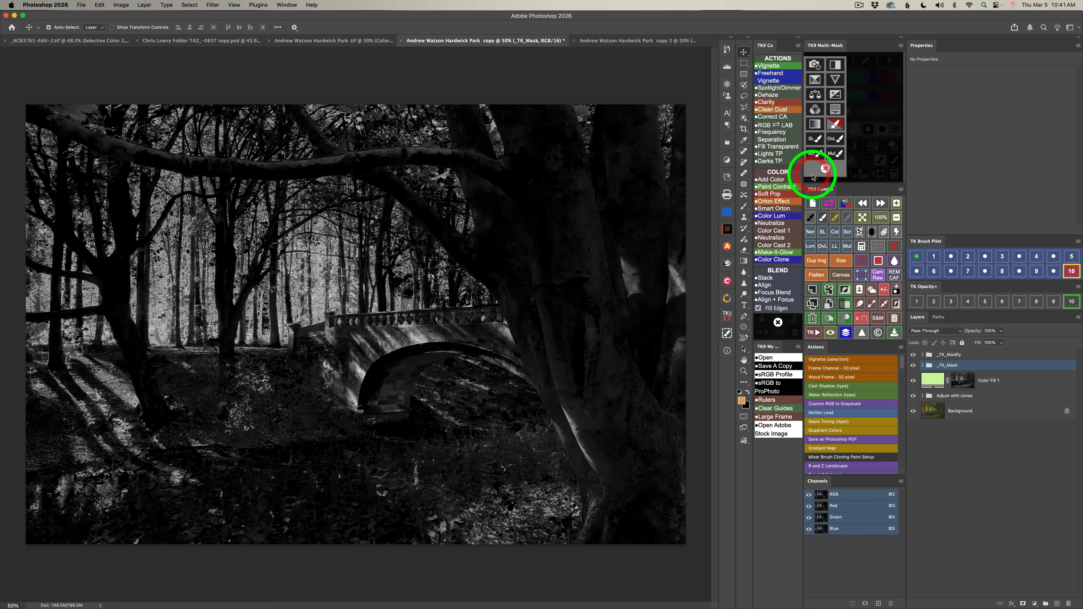
click(837, 110)
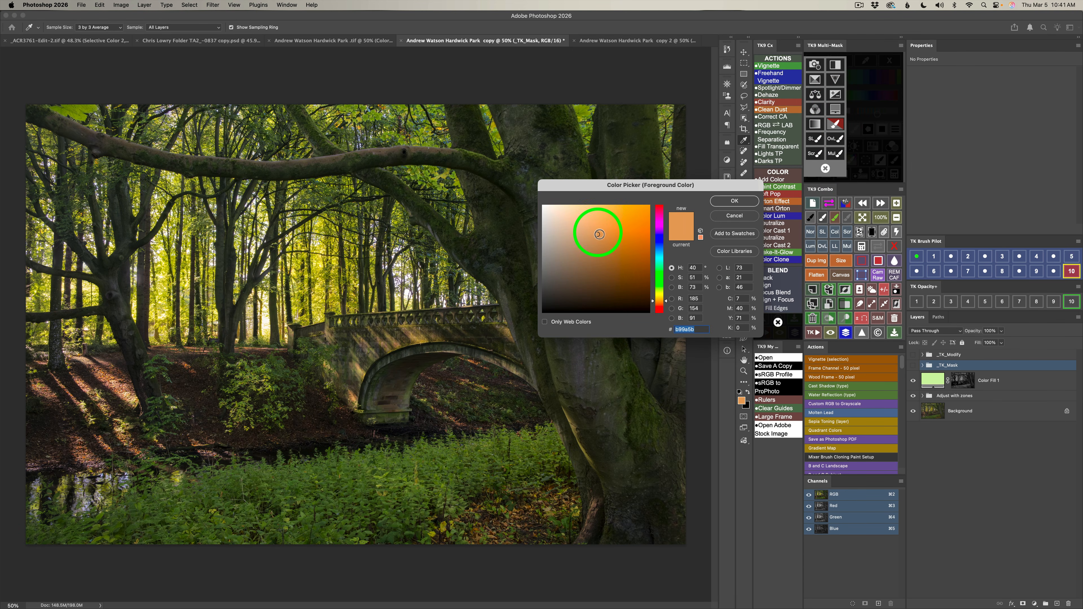
click(733, 200)
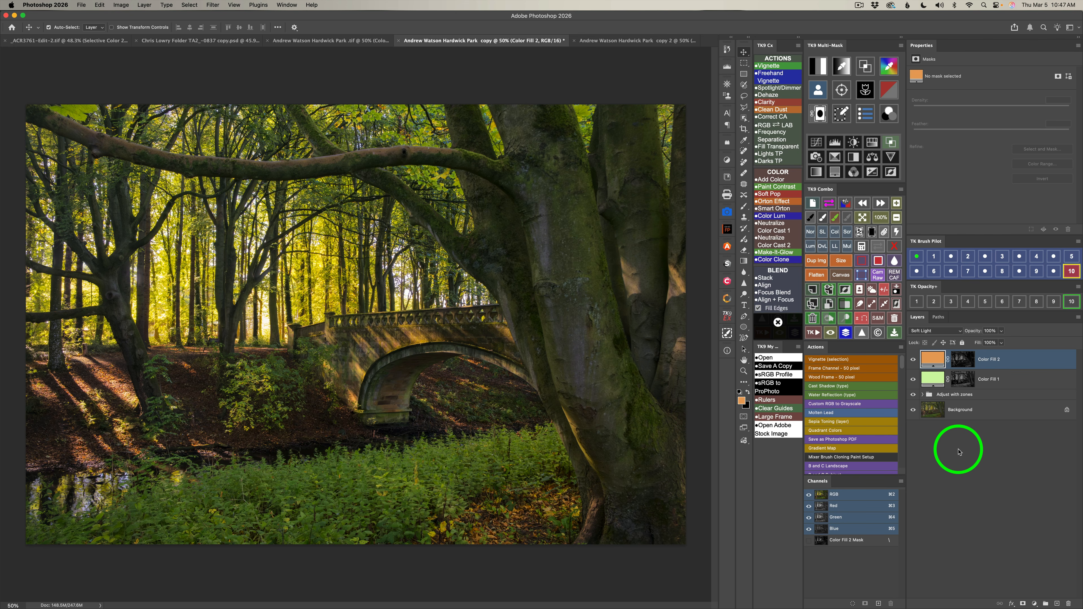
- Change the orange fill layer's color to the brighter, redder orange #ffae6f
double_click(933, 358)
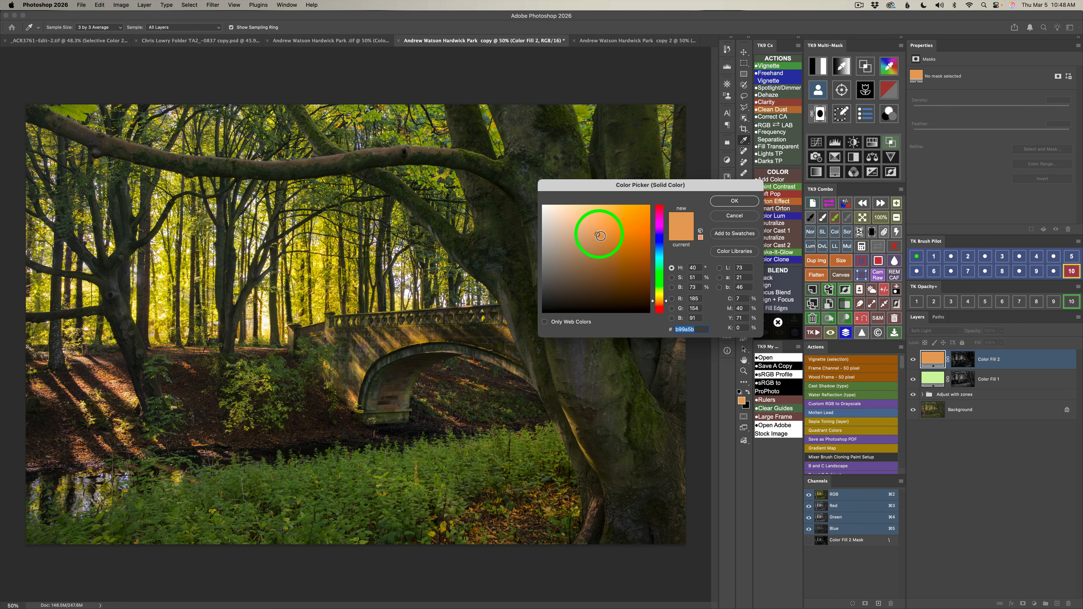
drag(602, 236, 634, 216)
drag(660, 296, 666, 300)
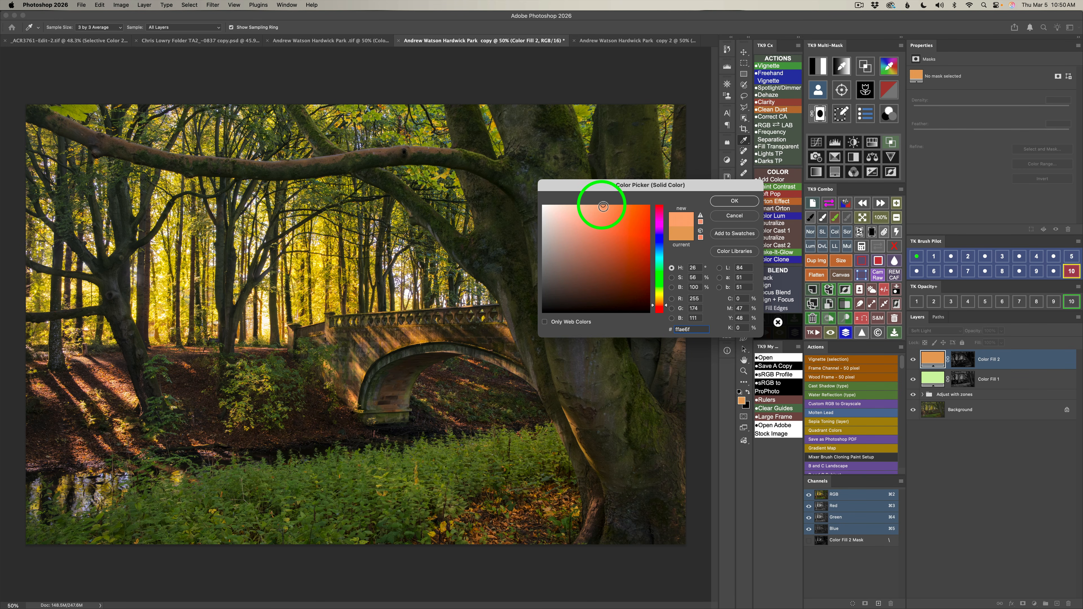
click(743, 205)
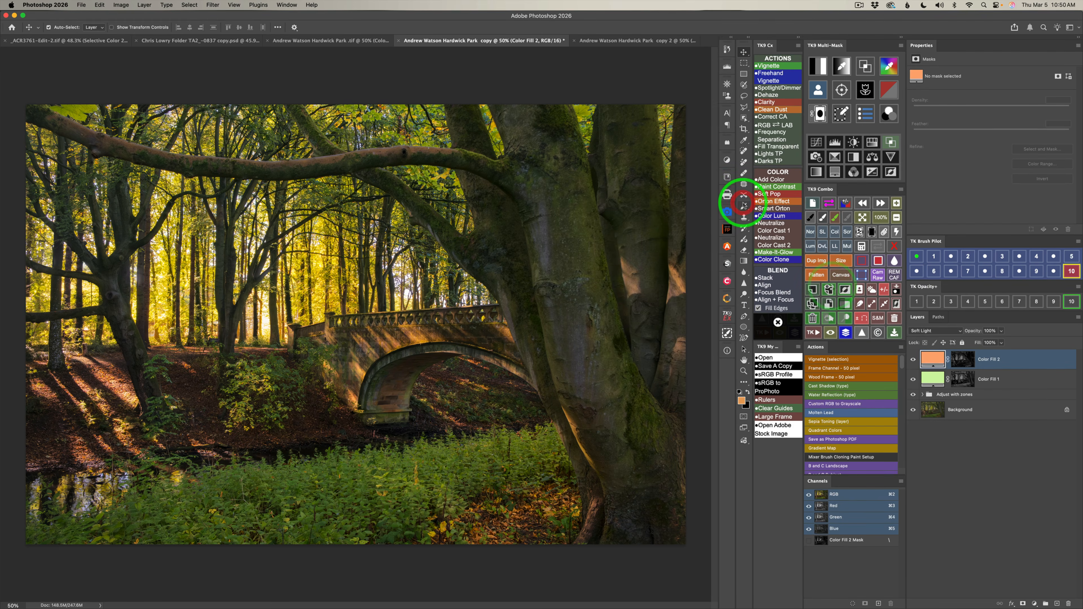
- Set the orange fill layer's opacity to 80% and compare the photo with and without it
click(913, 359)
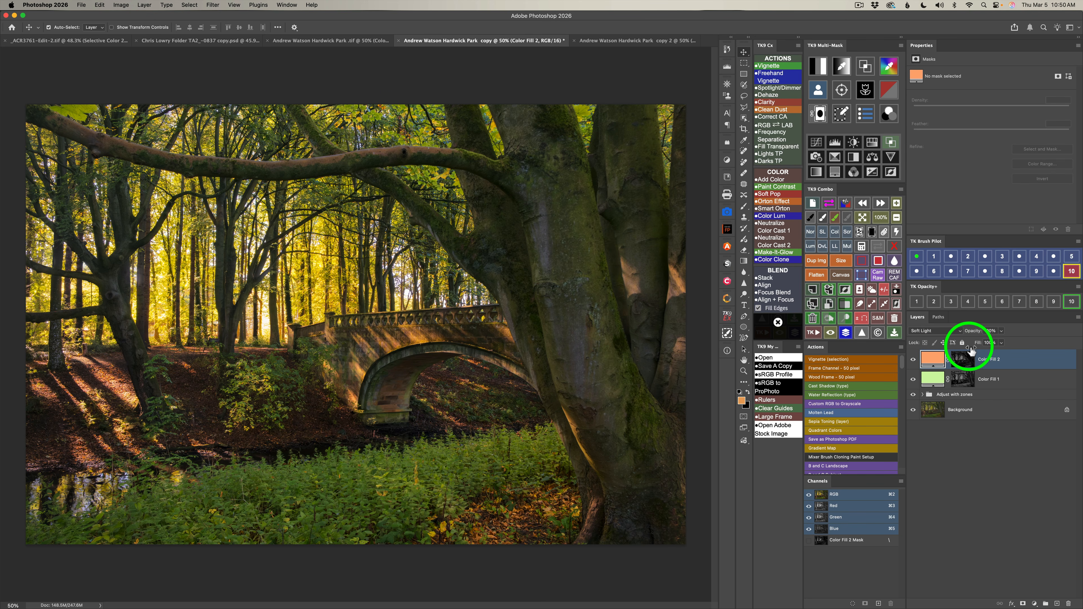
click(1037, 303)
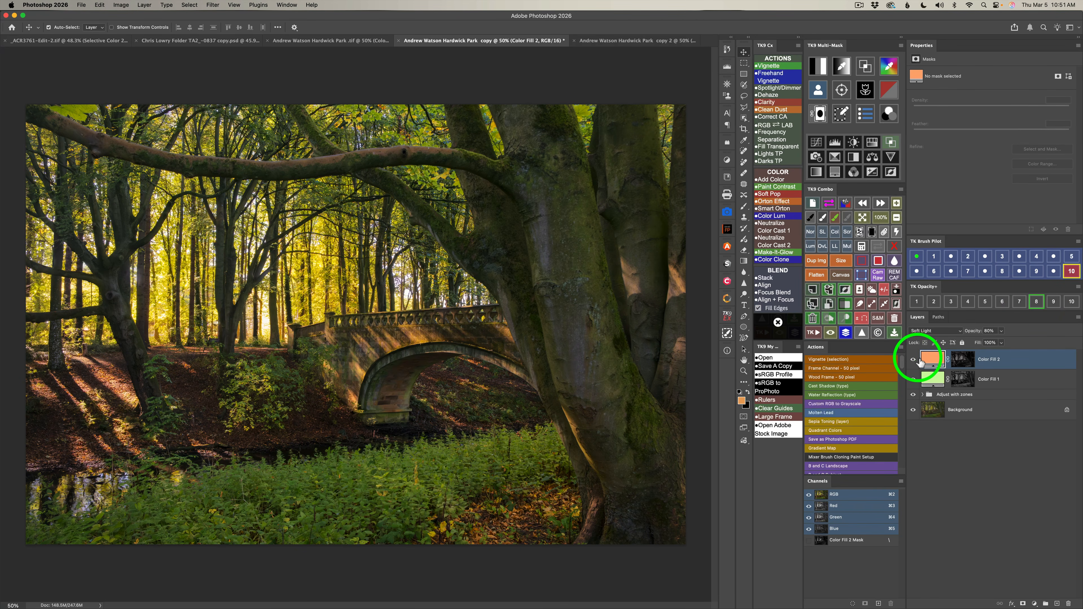
click(915, 358)
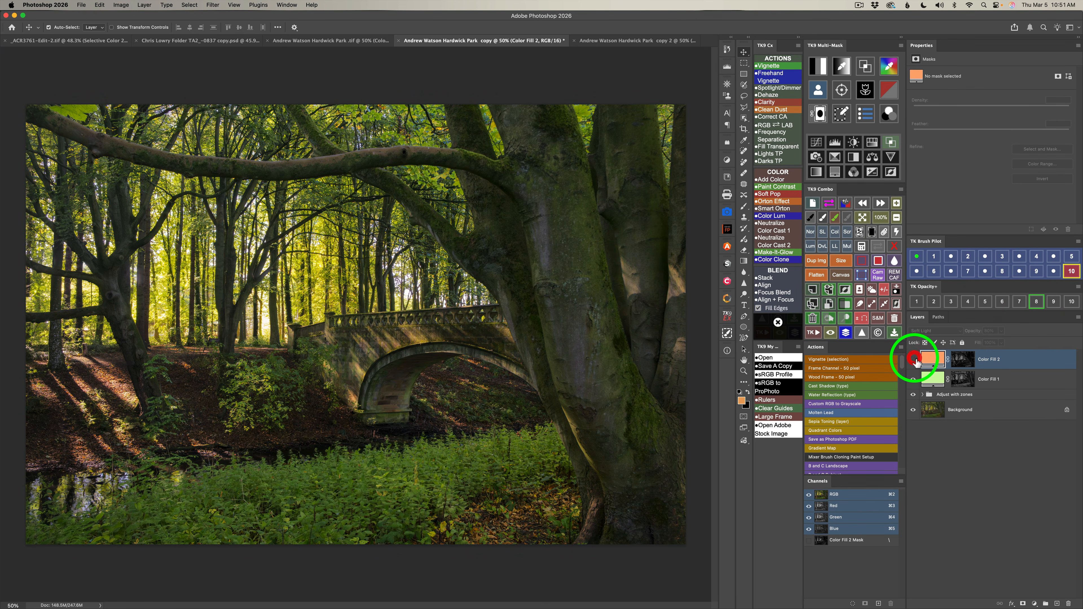
click(914, 359)
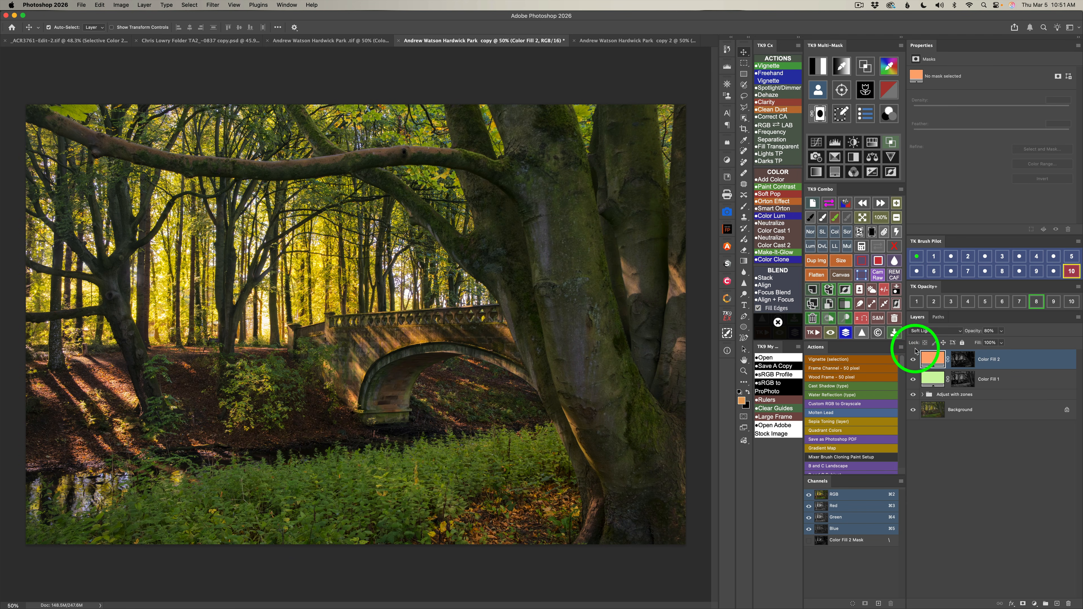
click(915, 361)
click(915, 362)
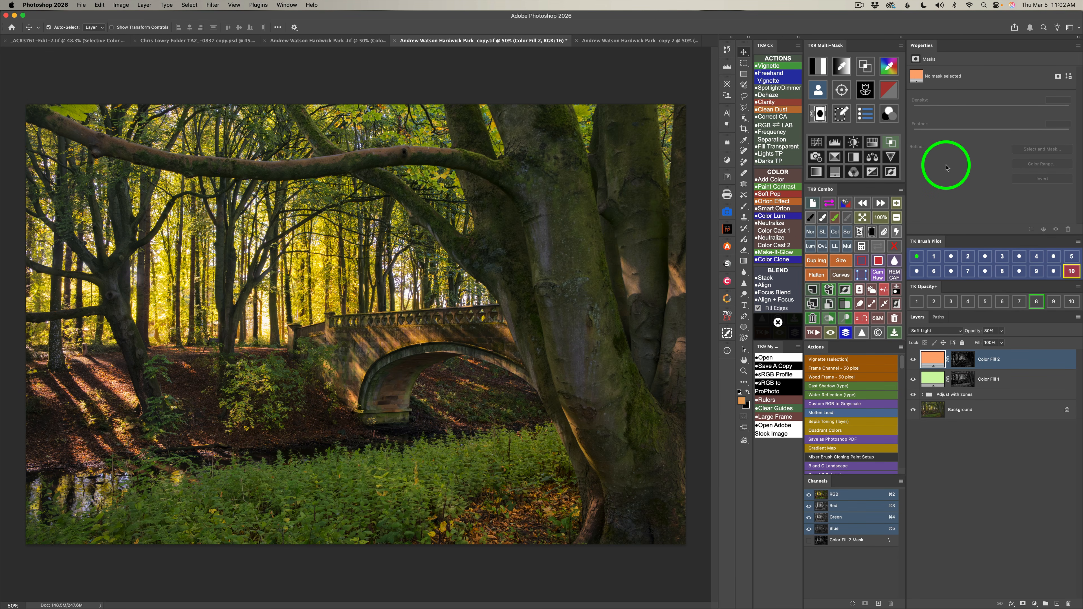
- Generate a depth map of the photo and save it as a channel together with its inverse
click(845, 93)
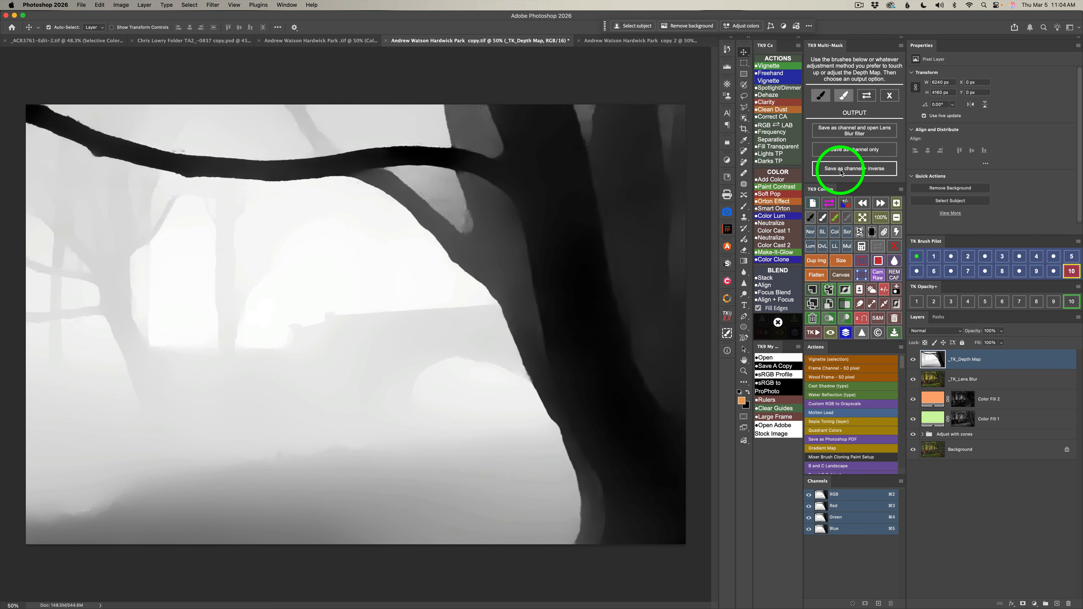
click(856, 171)
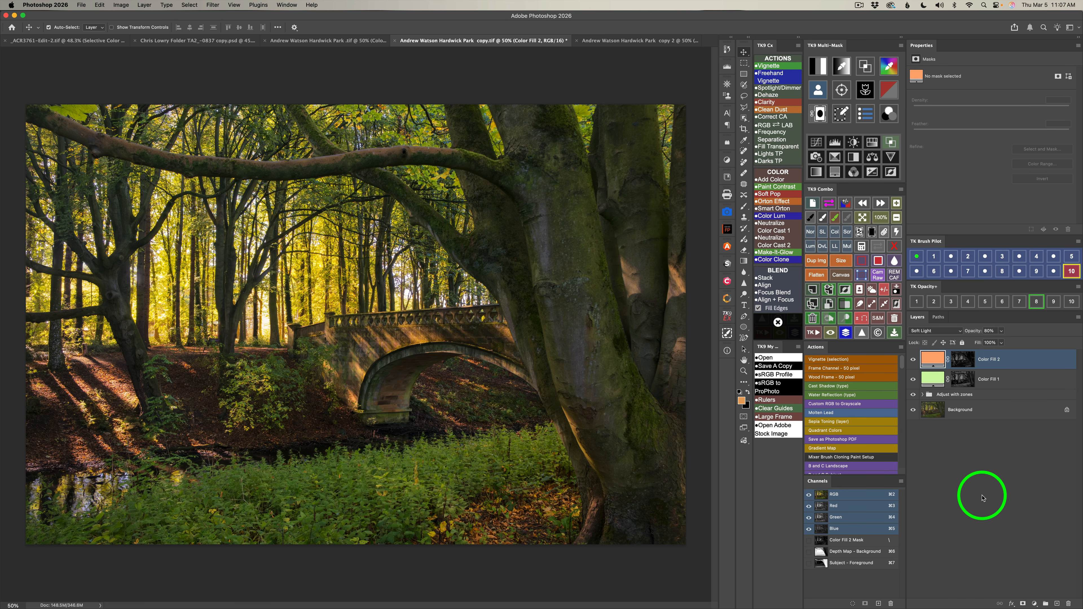
- Add a Clarity and dehaze adjustment layer and apply the "Subject - Foreground" channel as its mask
click(1035, 603)
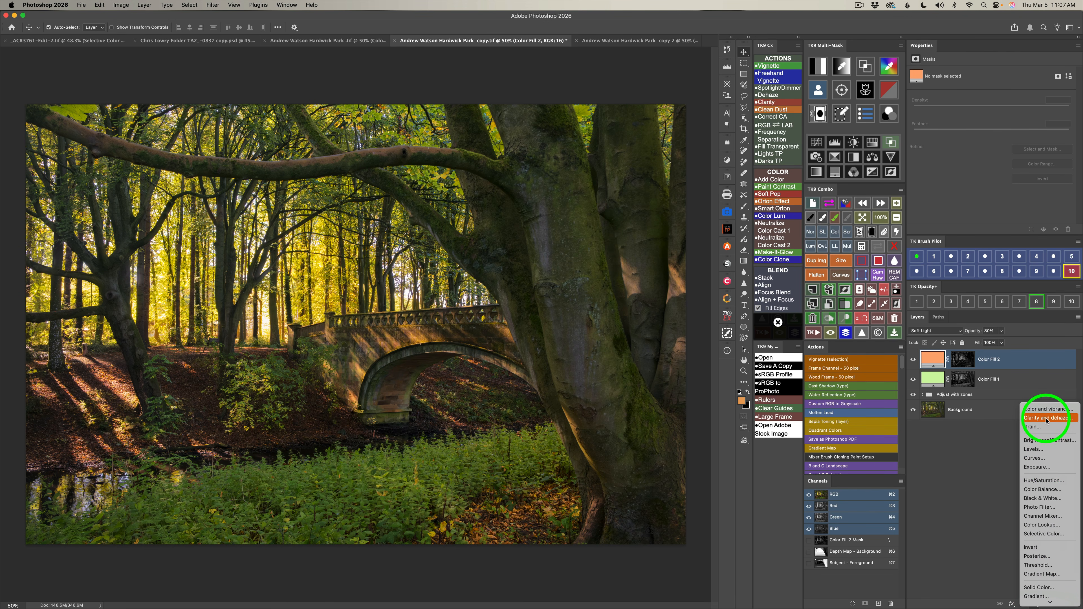
click(1046, 420)
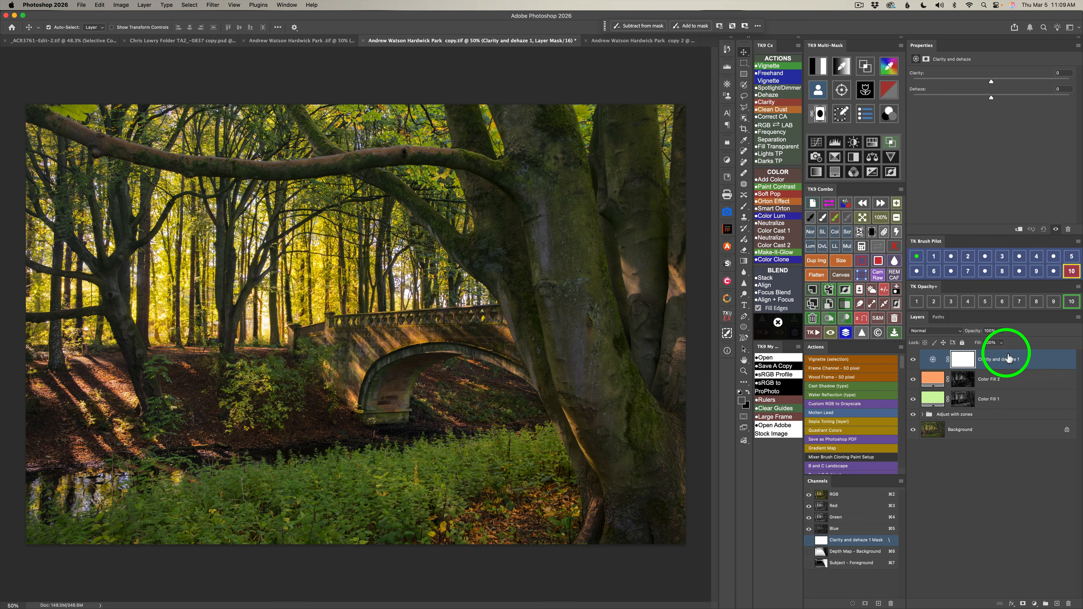
click(863, 247)
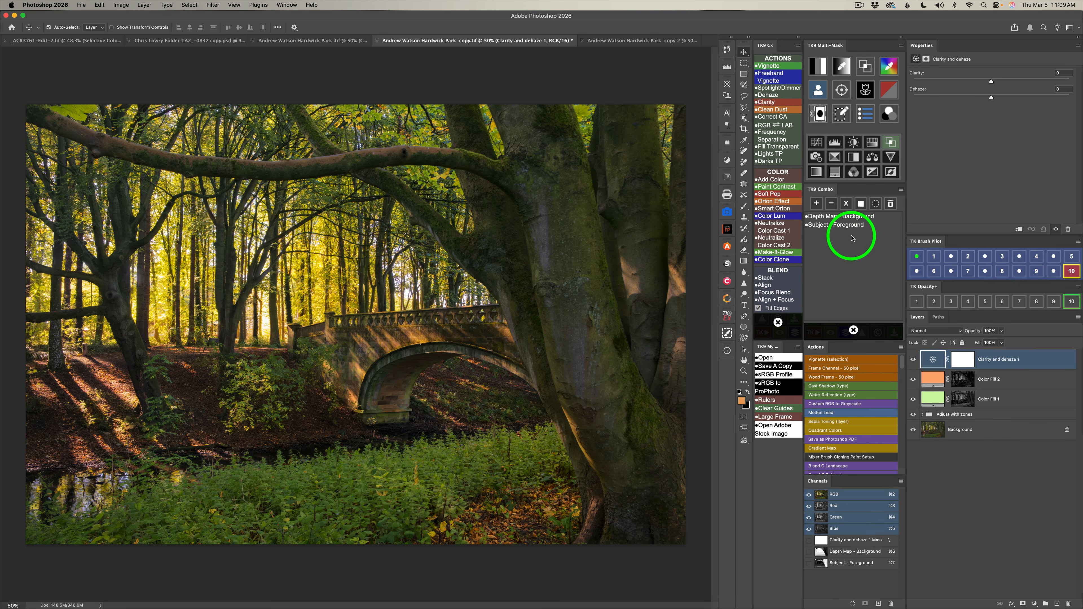
click(826, 227)
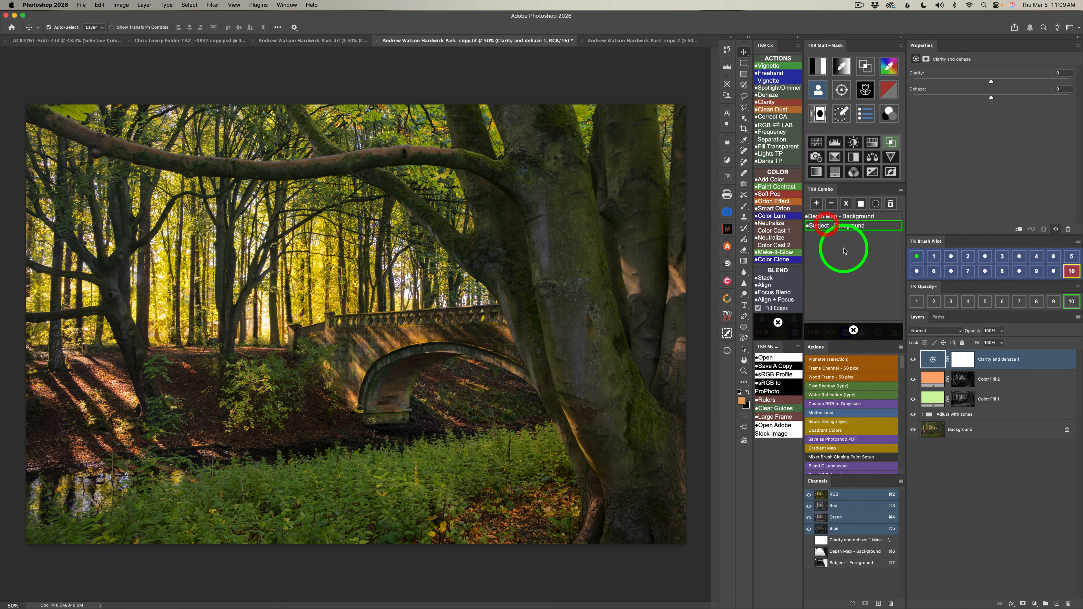
click(861, 203)
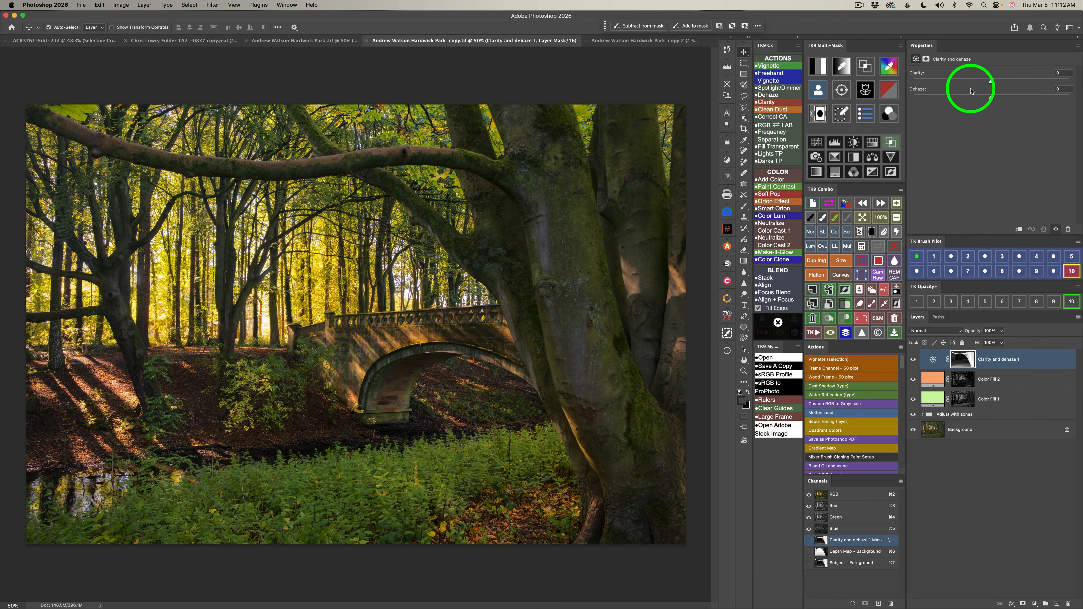
- Set Clarity to +59 and Dehaze to -8 on the masked adjustment layer, and compare the photo with and without it
drag(992, 83, 1038, 86)
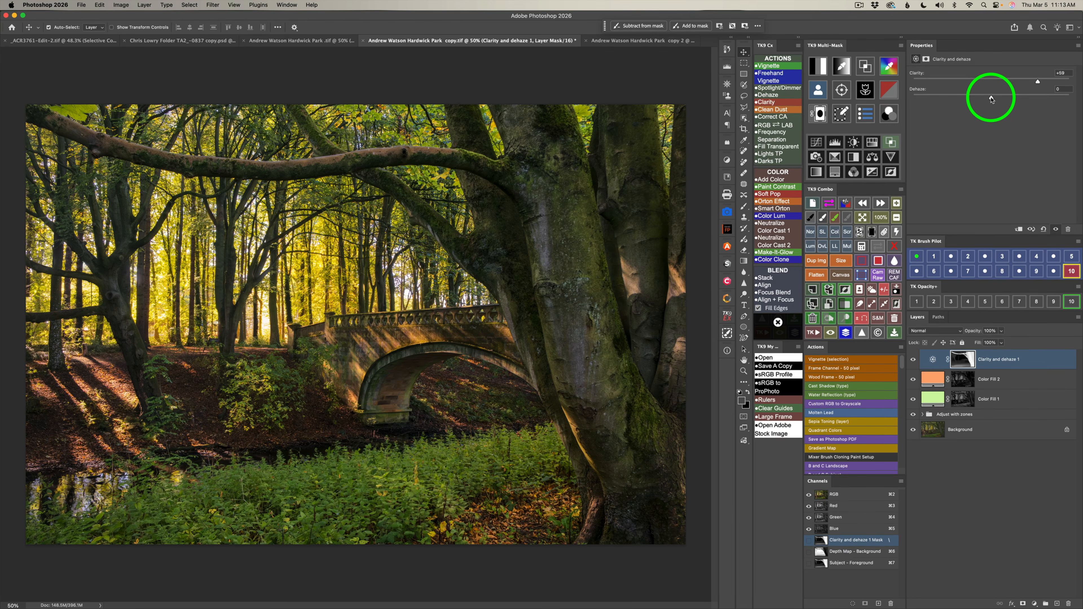
drag(991, 98, 986, 99)
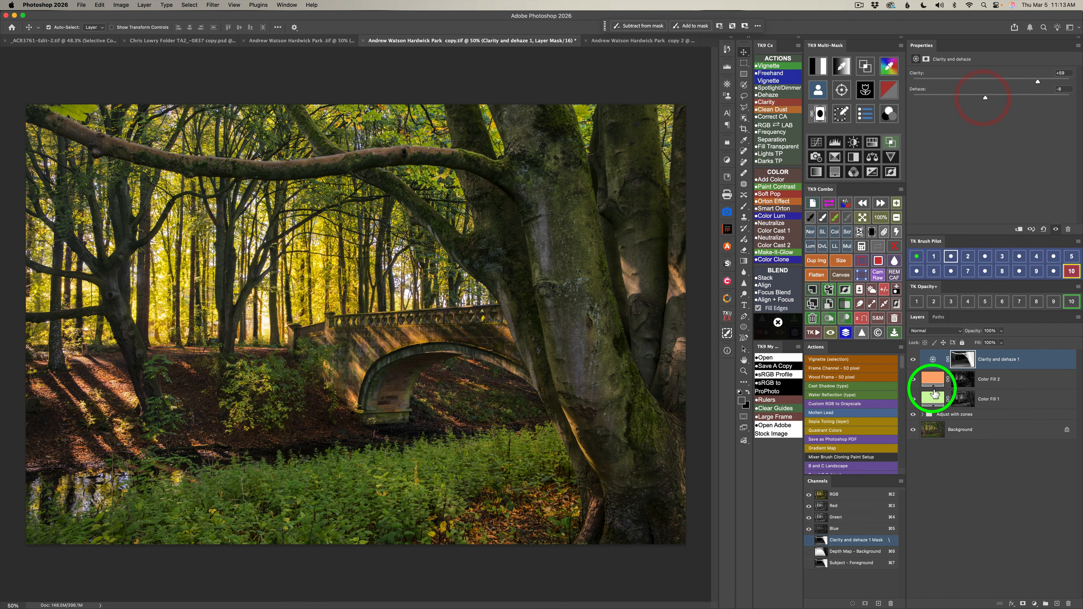
click(913, 360)
click(913, 361)
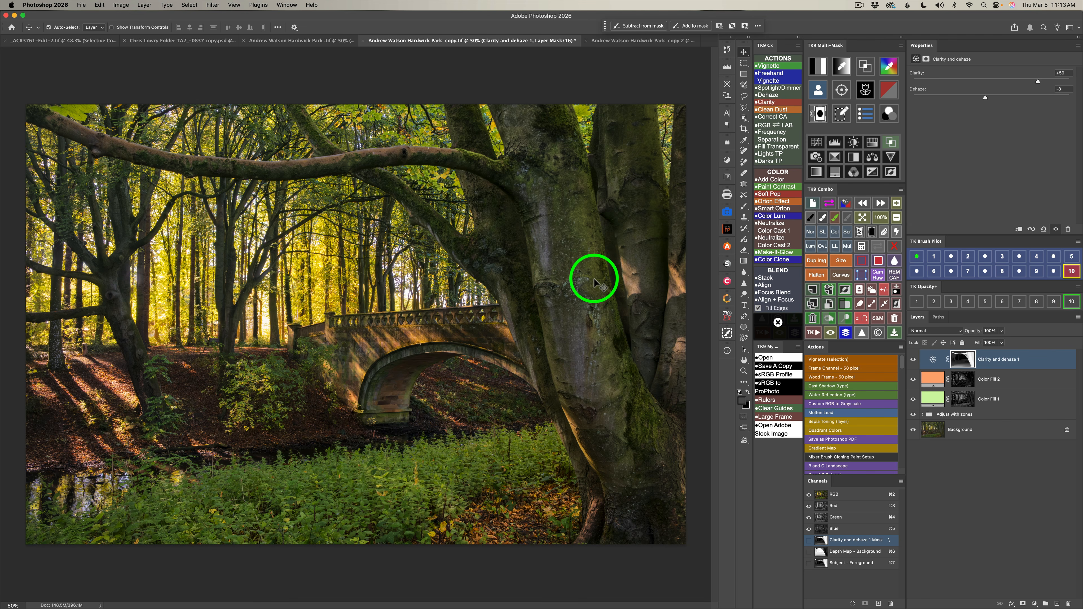
- Compare the photo with and without the foreground Clarity and dehaze layer
click(914, 361)
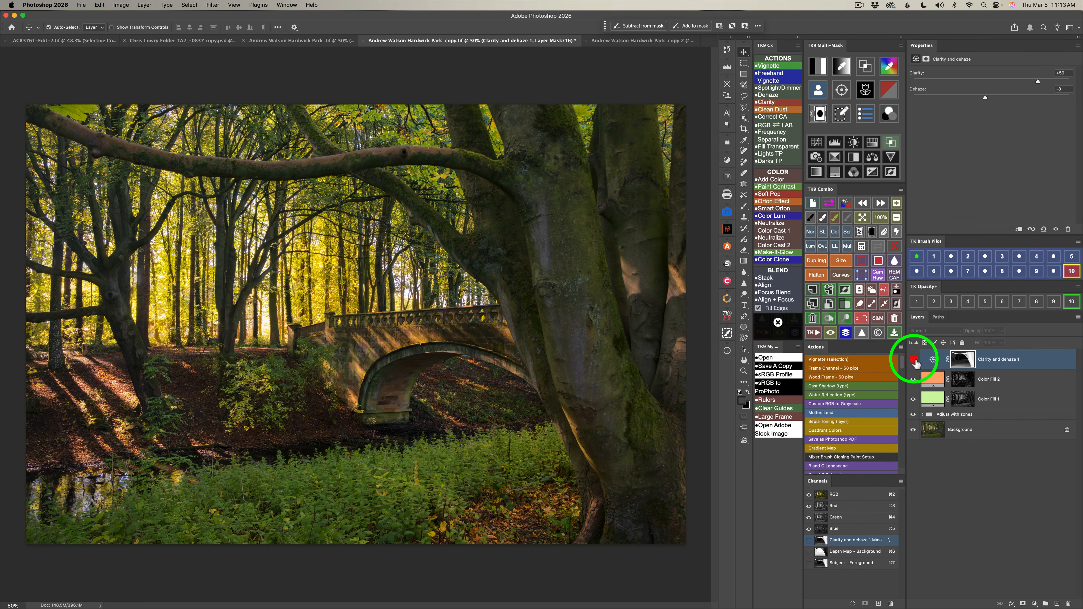
click(914, 361)
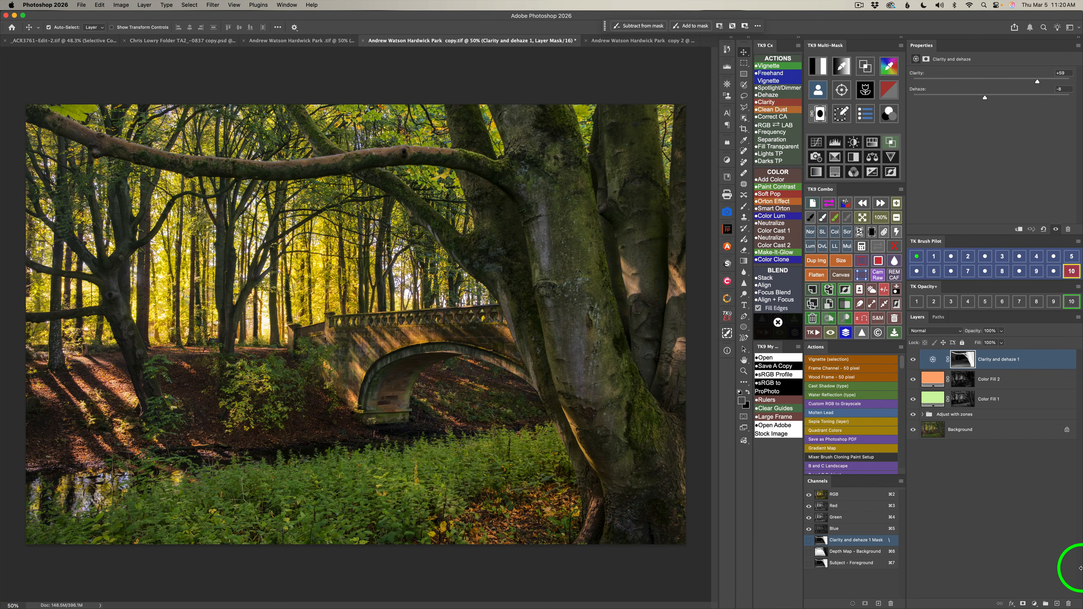
- Add a second Clarity and dehaze adjustment layer and apply the "Depth Map - Background" channel as its mask
click(1035, 604)
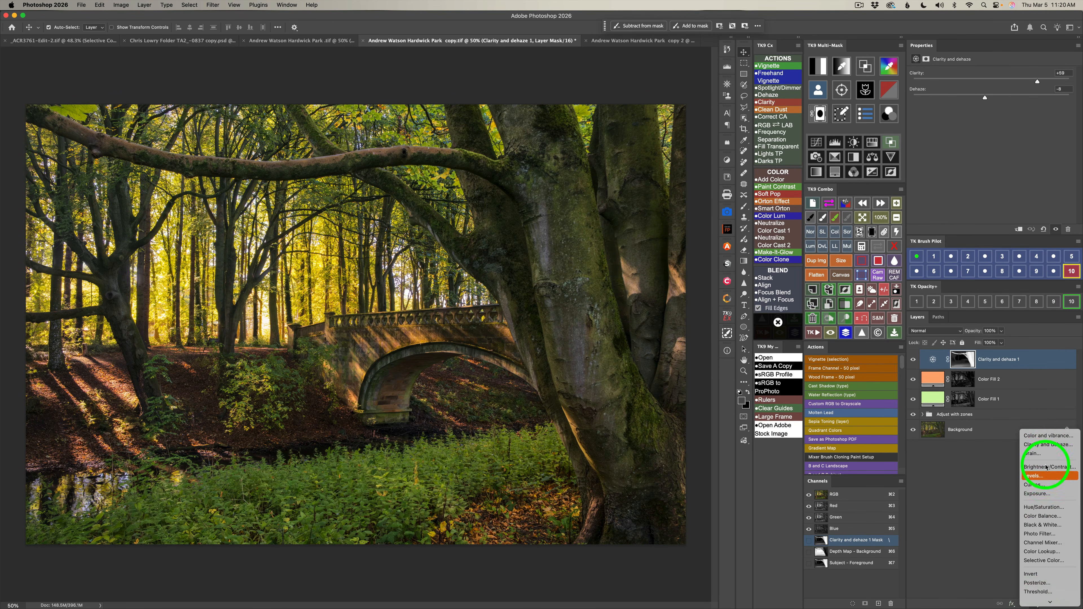
click(1040, 445)
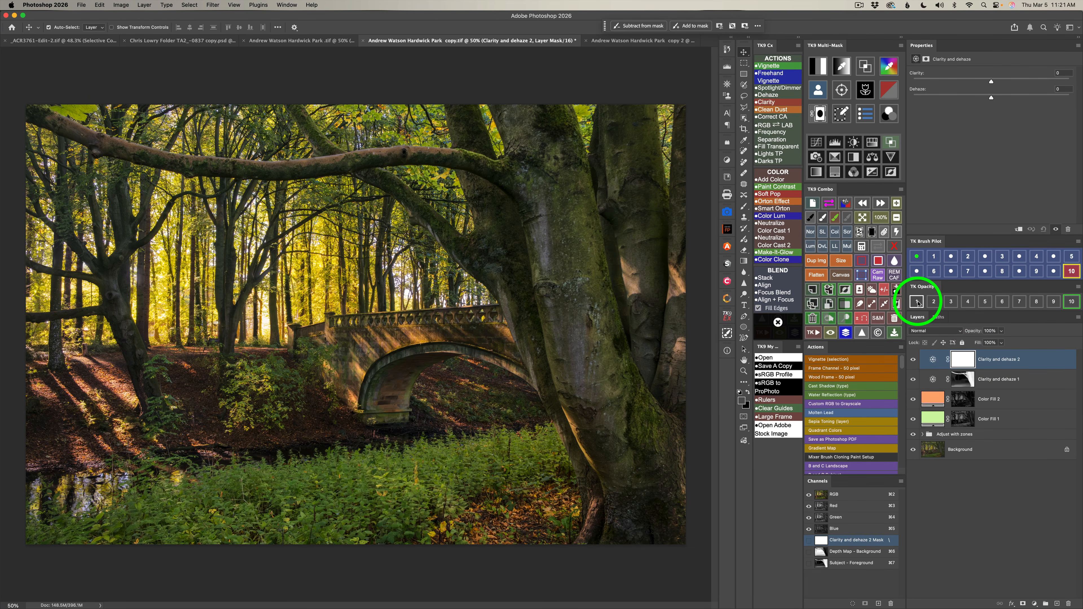
click(862, 246)
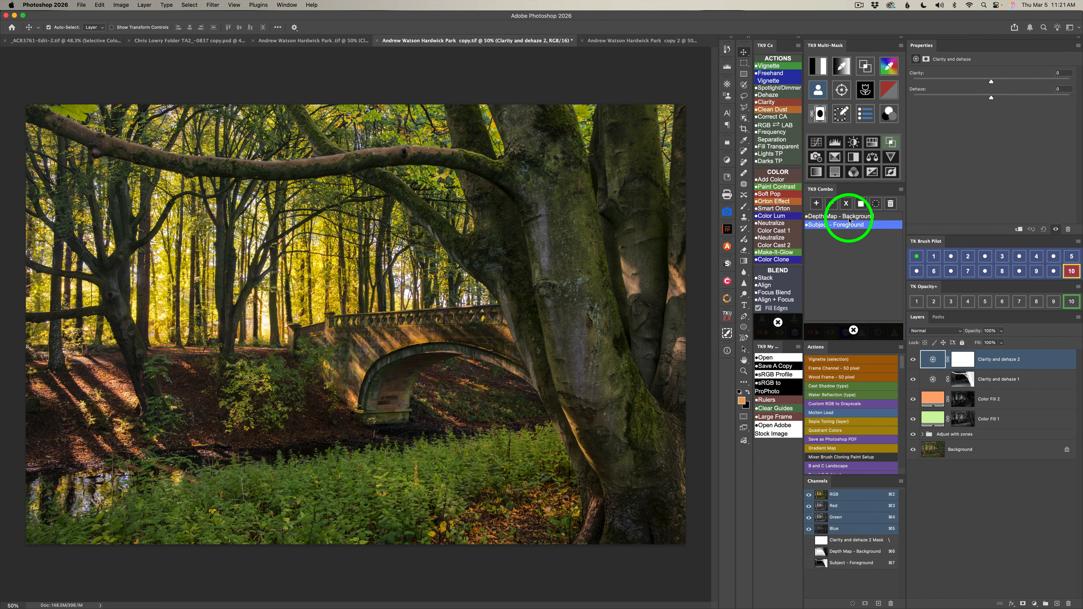
click(841, 217)
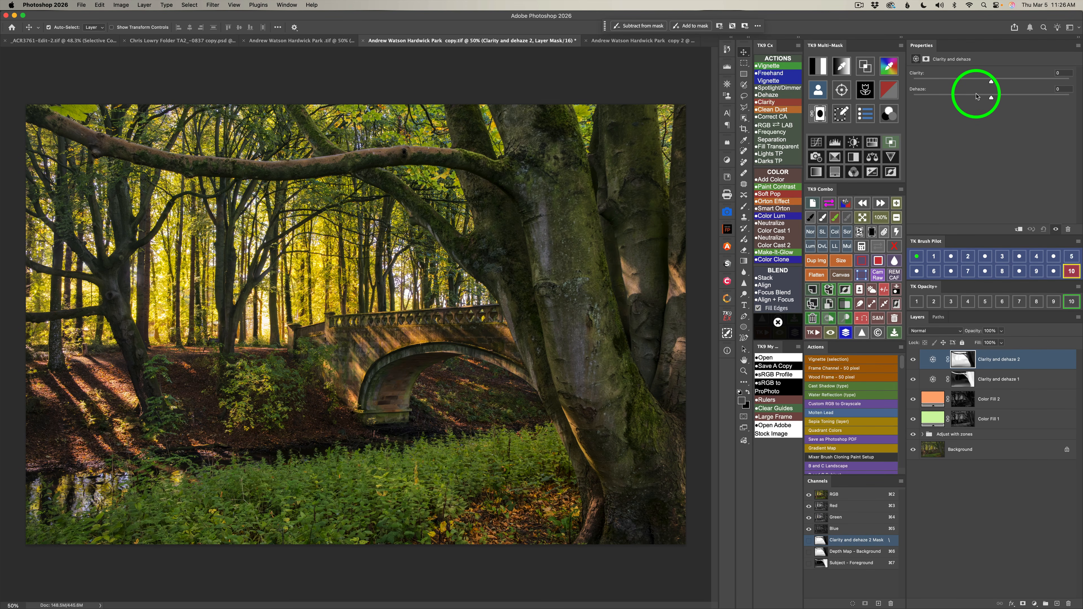
- Set Clarity to +30 and Dehaze to +11 on the background-masked layer, and compare the photo with and without it
drag(992, 82, 1016, 84)
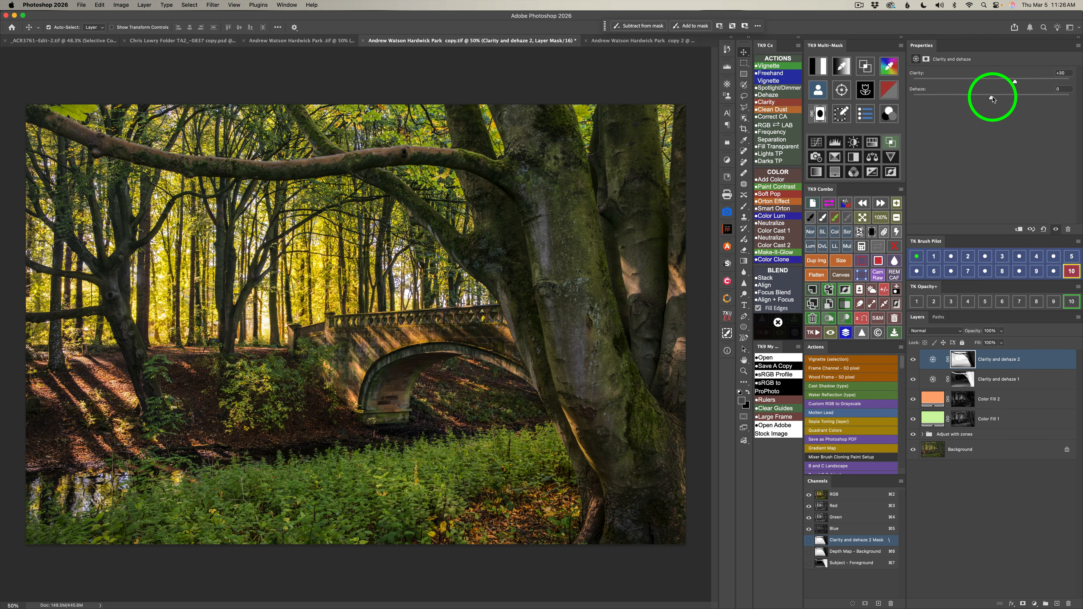
drag(993, 99, 1000, 99)
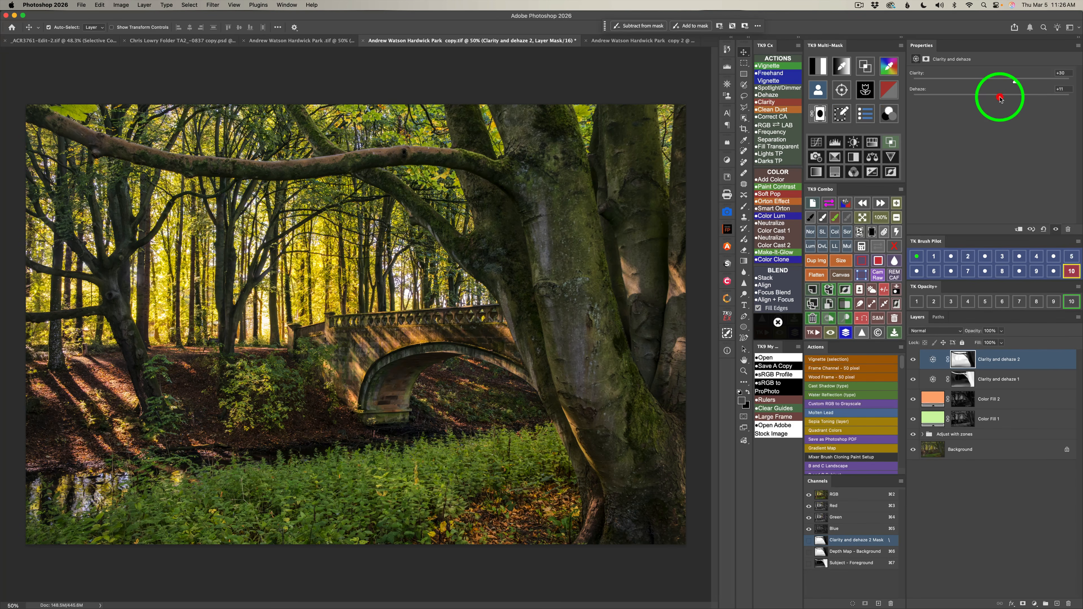
click(914, 361)
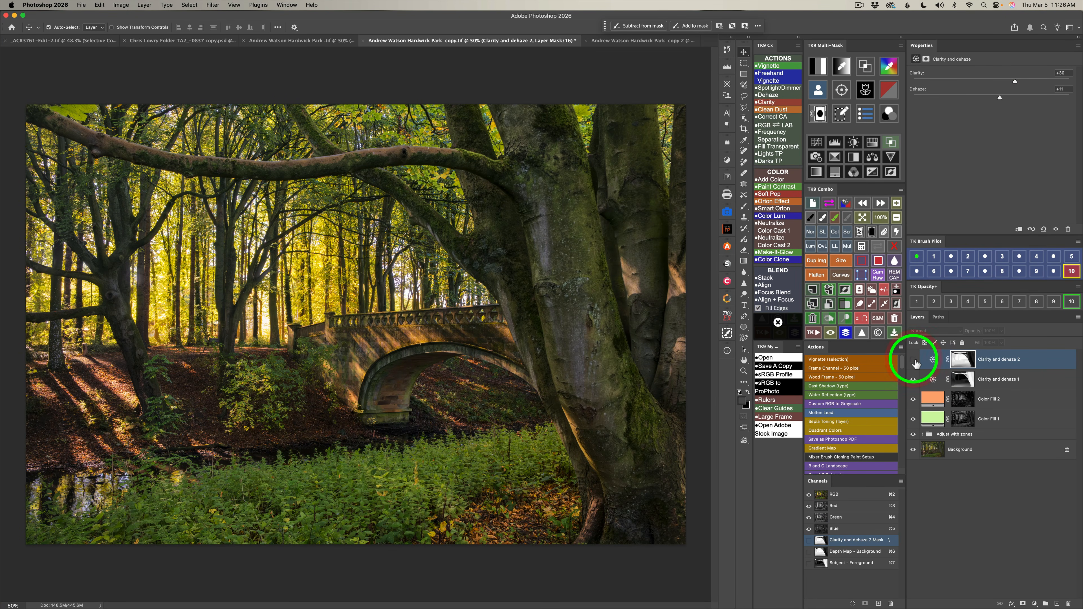
click(914, 361)
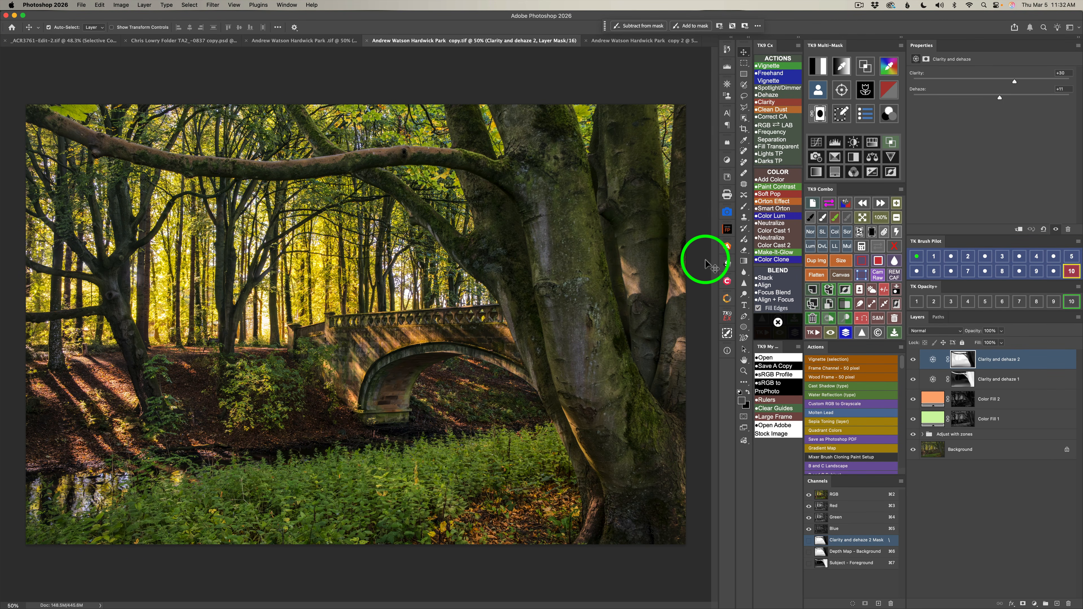
- Add a TK9 "Dodge (white paint)" layer in Overlay mode and restrict it to Lights 1 with Blend If
click(844, 318)
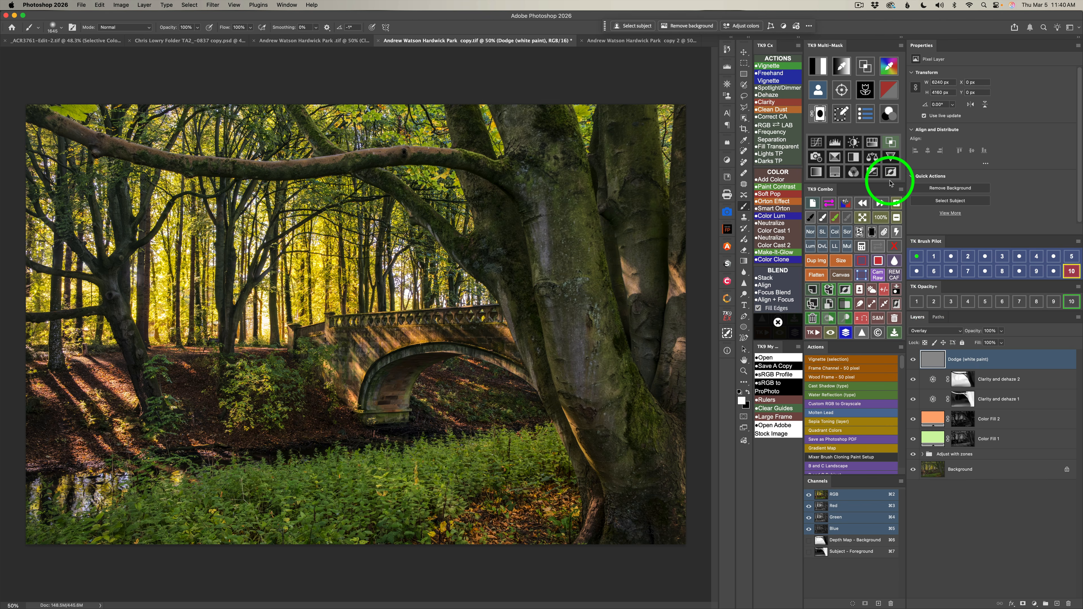
click(891, 142)
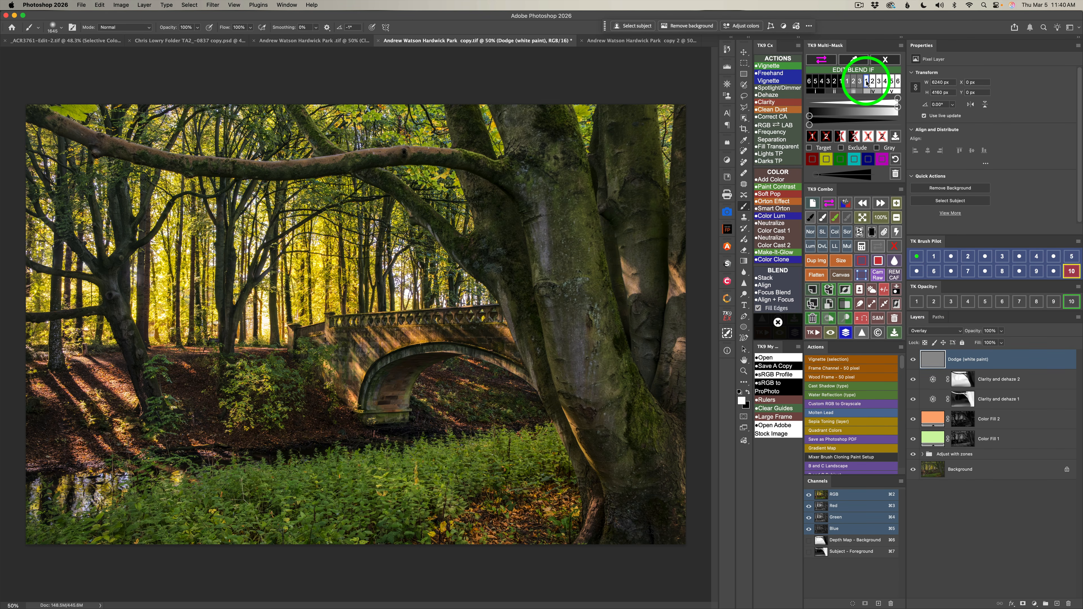
click(867, 80)
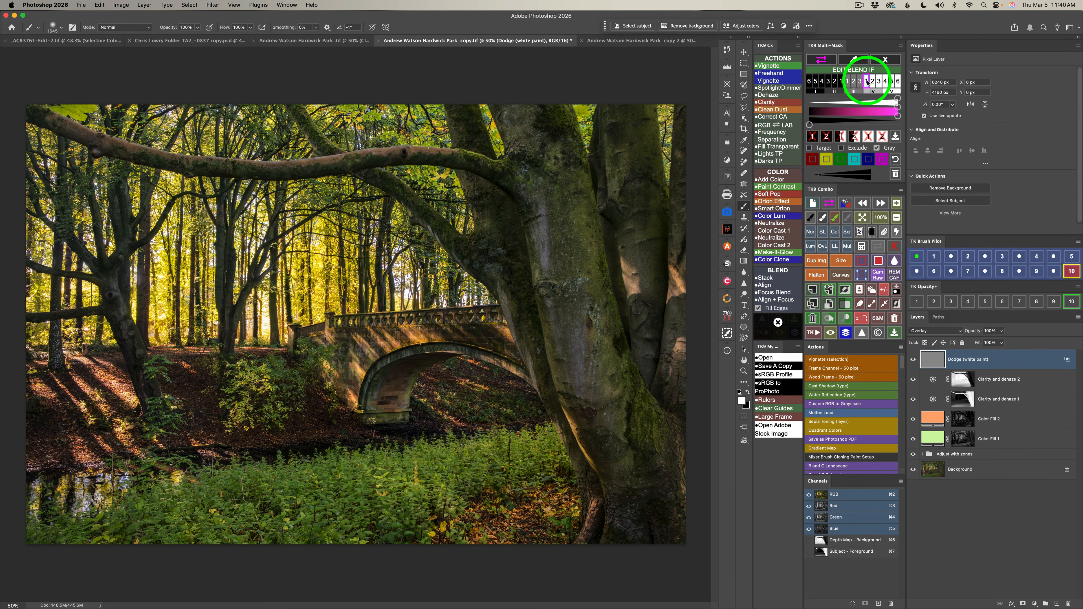
click(884, 60)
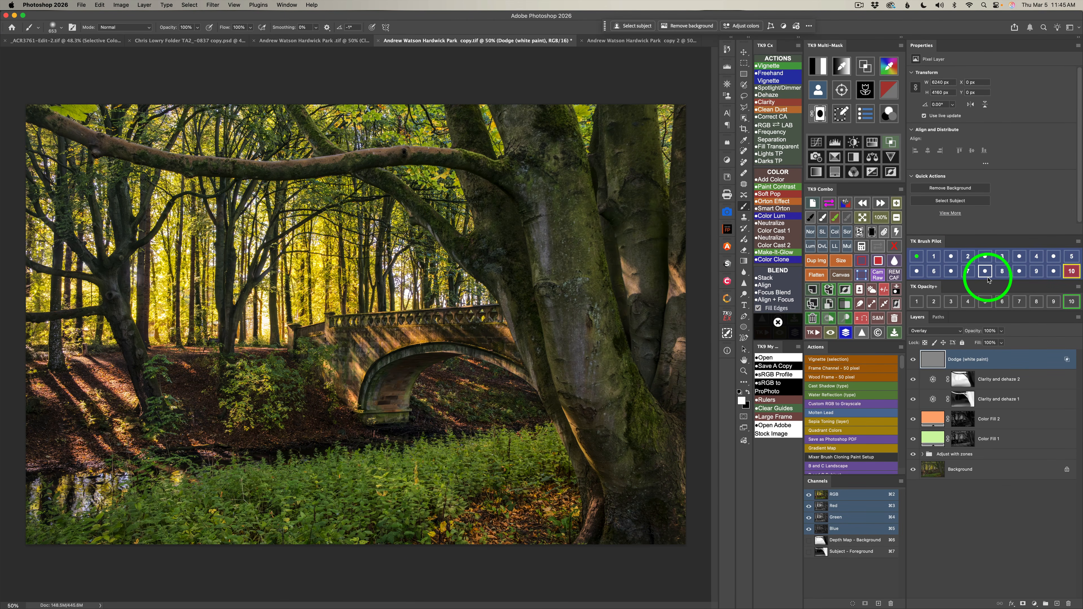
- Set the brush opacity to 10% with TK Brush Pilot for painting on the Dodge layer
drag(988, 283, 985, 328)
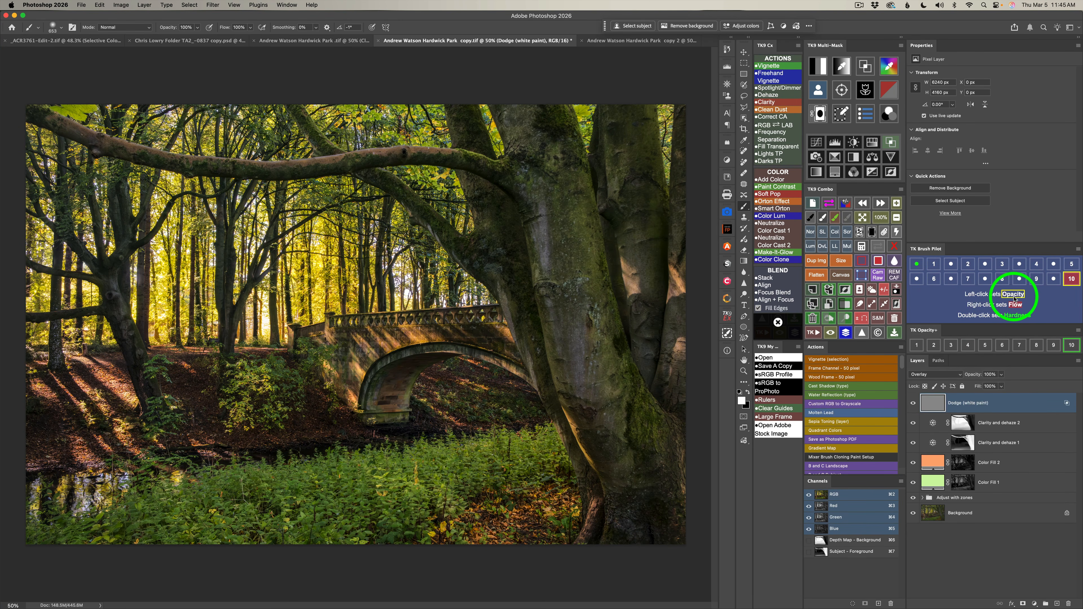
click(936, 265)
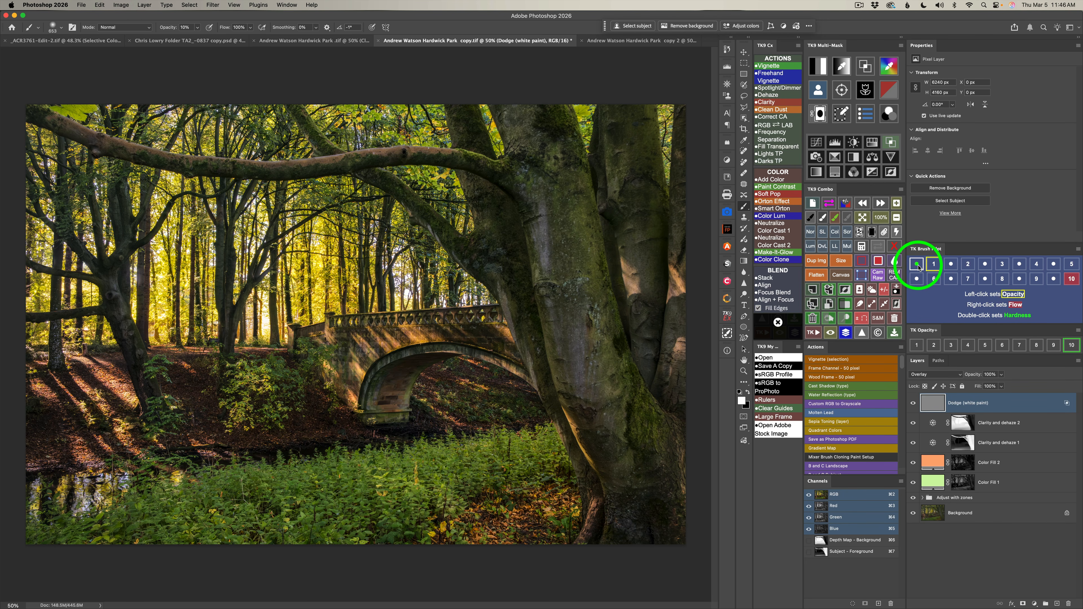
click(952, 266)
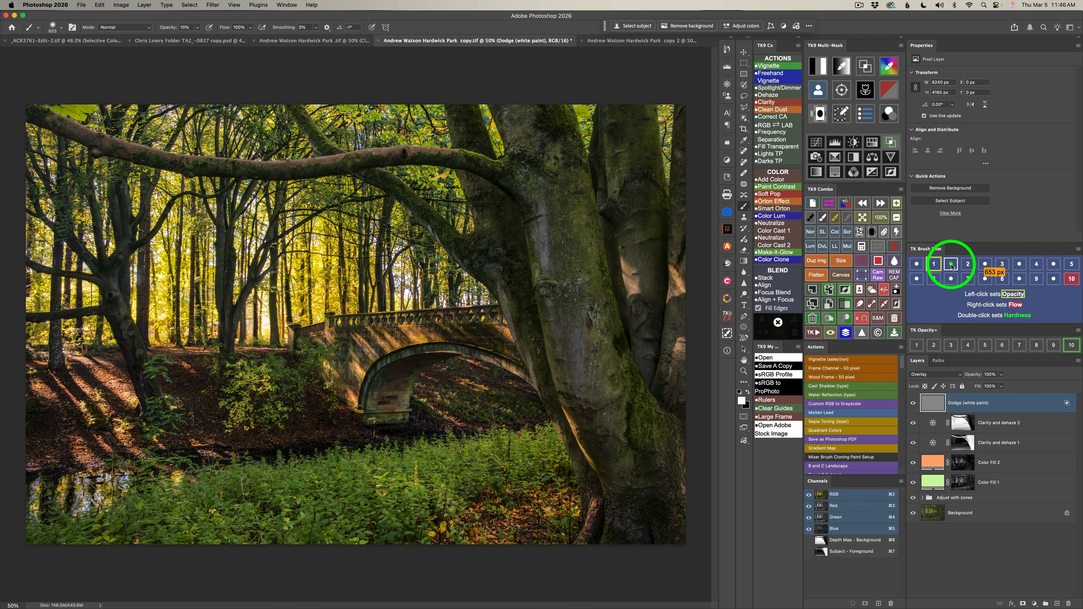
click(918, 265)
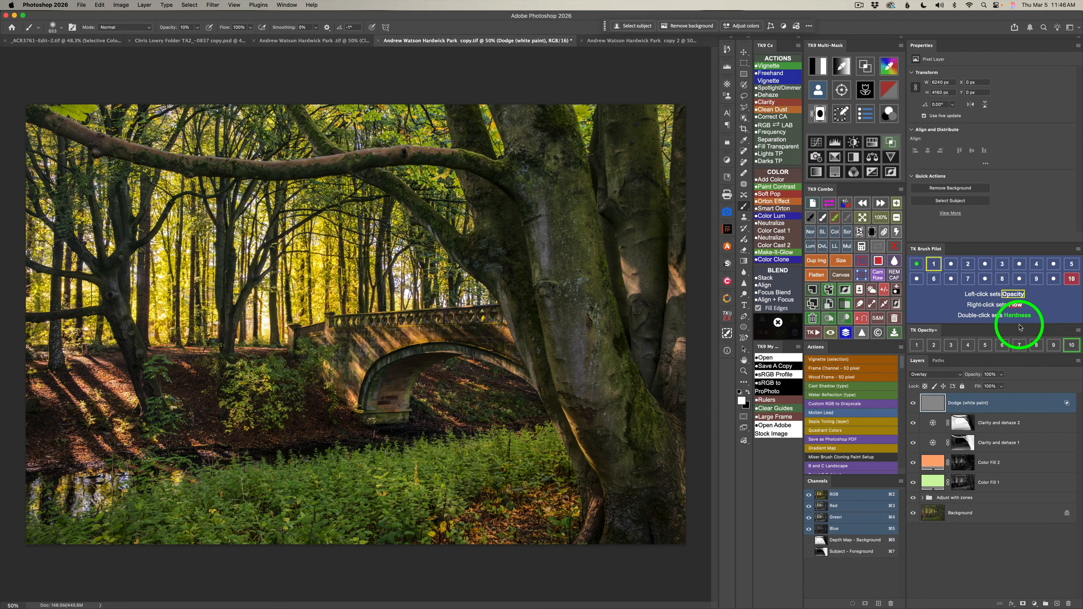
drag(1019, 324, 1019, 292)
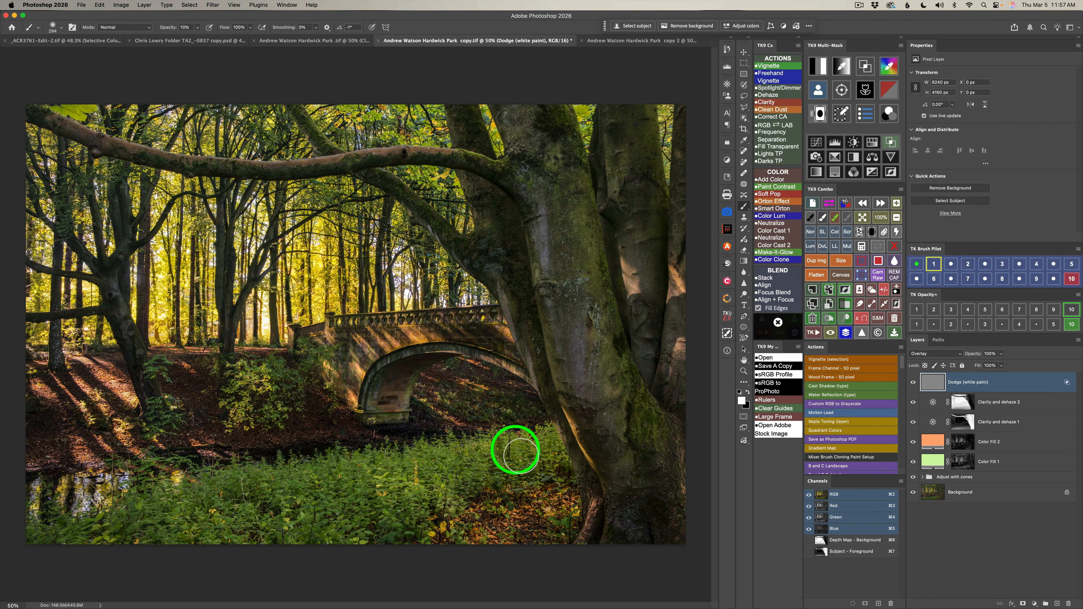
- Paint white strokes on the Dodge layer over the foreground plants, the upper branches and foliage, and the large tree trunk
click(477, 450)
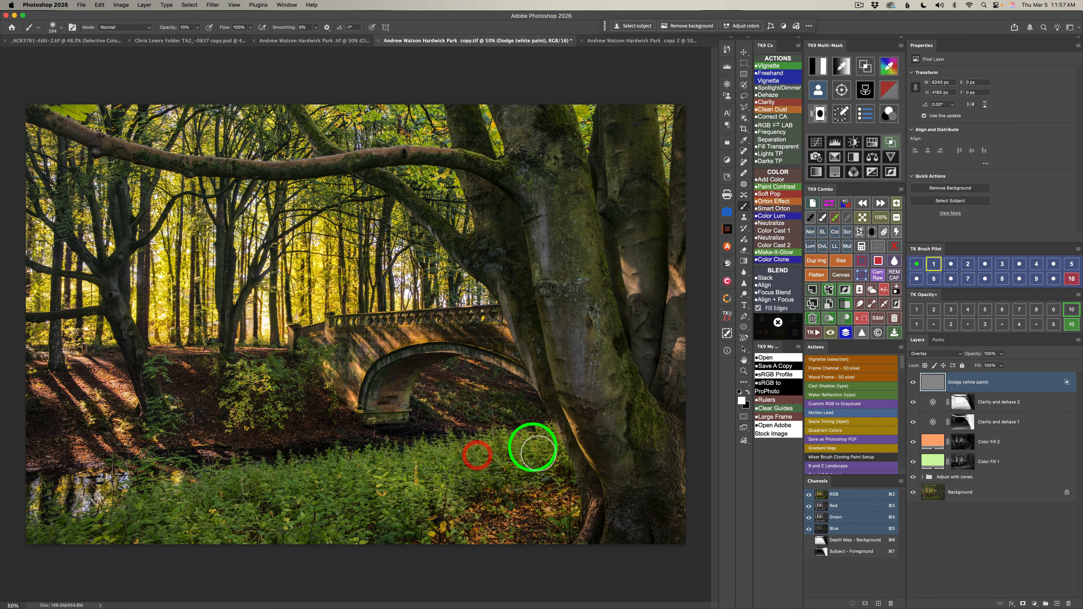
click(416, 453)
drag(449, 460, 456, 510)
mouse_move(367, 492)
mouse_down()
mouse_move(527, 530)
mouse_move(566, 510)
mouse_move(457, 518)
mouse_move(560, 501)
mouse_move(537, 509)
mouse_move(546, 518)
mouse_move(546, 450)
mouse_up()
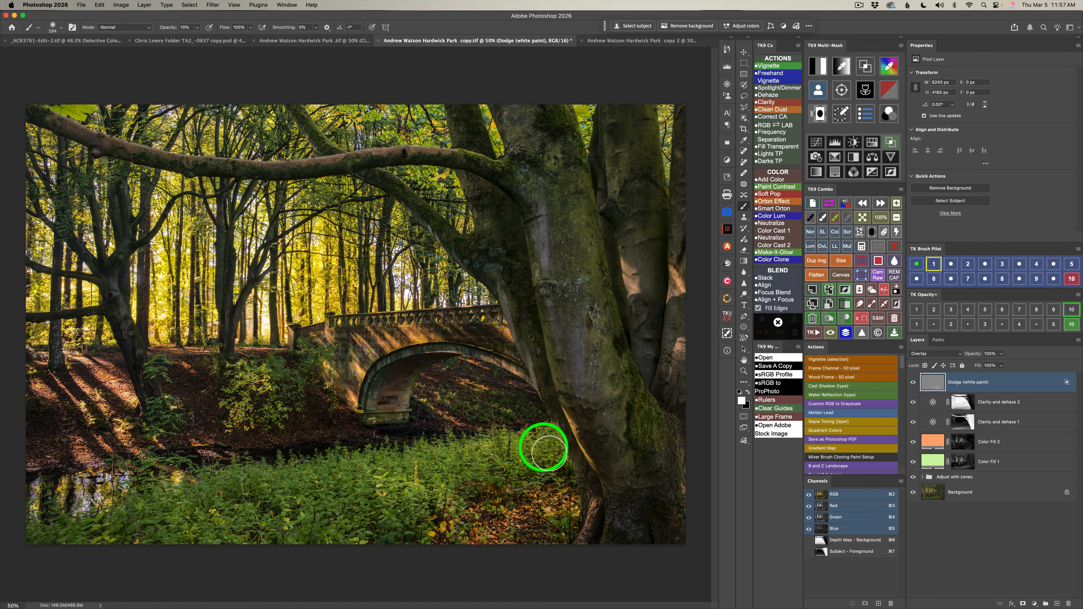
drag(434, 456, 481, 456)
mouse_move(418, 175)
mouse_down()
mouse_move(449, 206)
mouse_move(424, 176)
mouse_up()
mouse_move(425, 124)
mouse_down()
mouse_move(359, 107)
mouse_move(438, 132)
mouse_up()
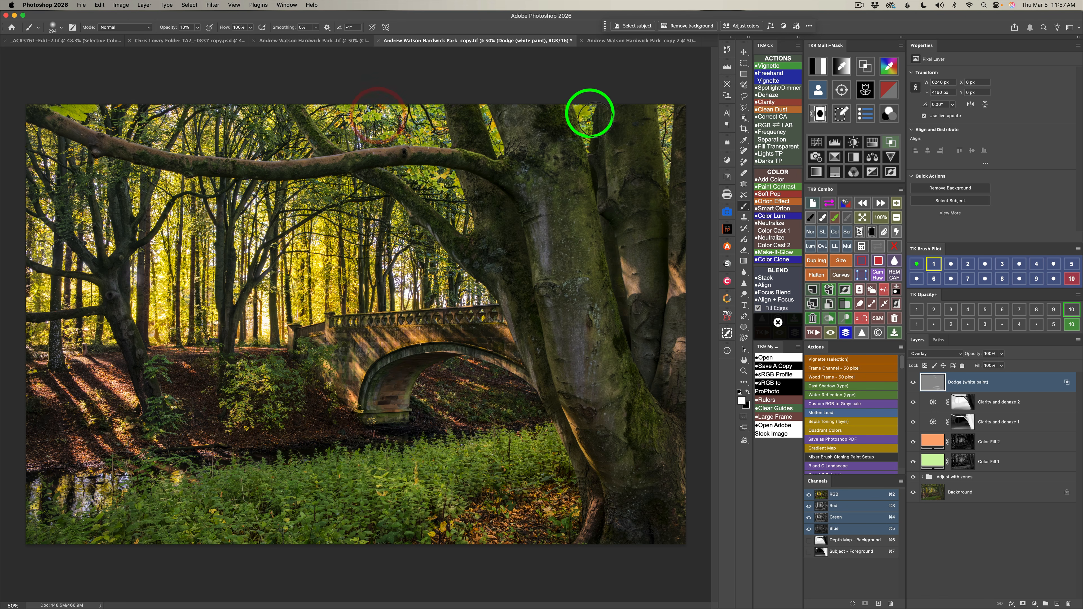
drag(586, 101, 573, 163)
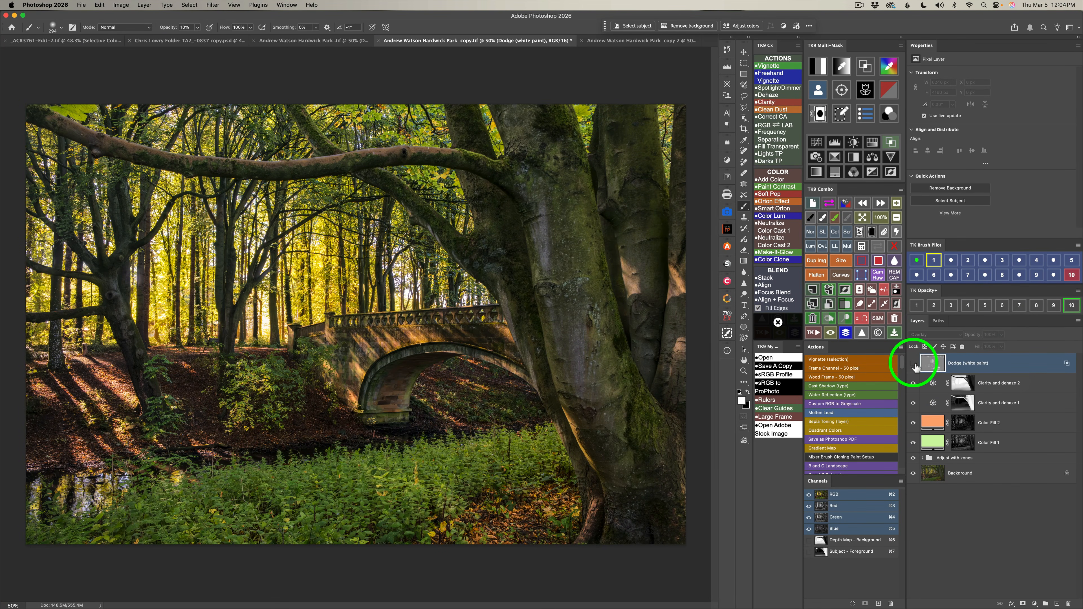
- Compare the photo with and without the Dodge (white paint) layer
click(915, 365)
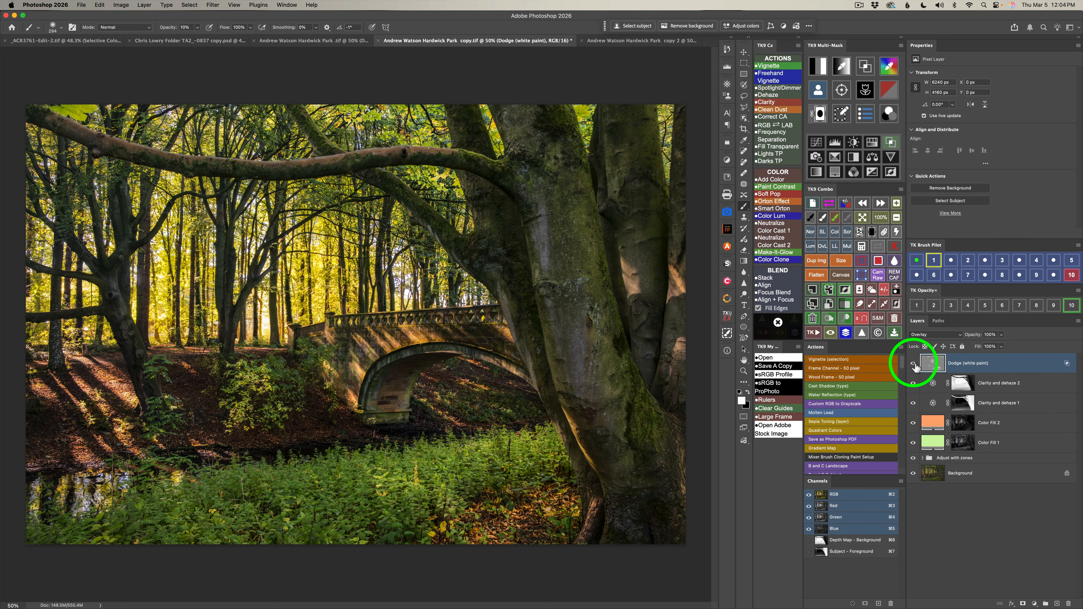
click(914, 364)
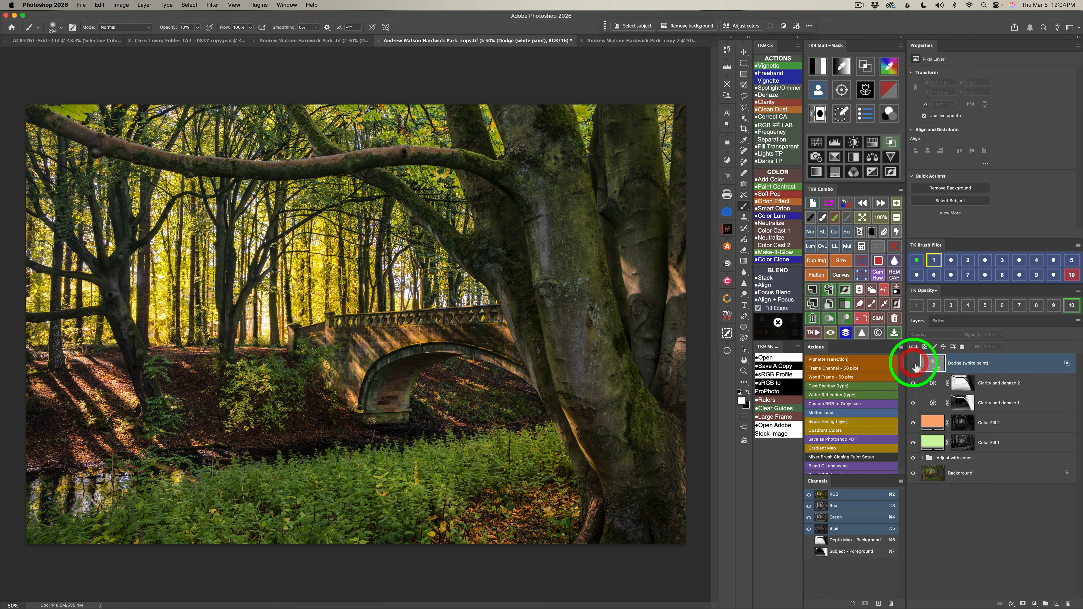
click(914, 364)
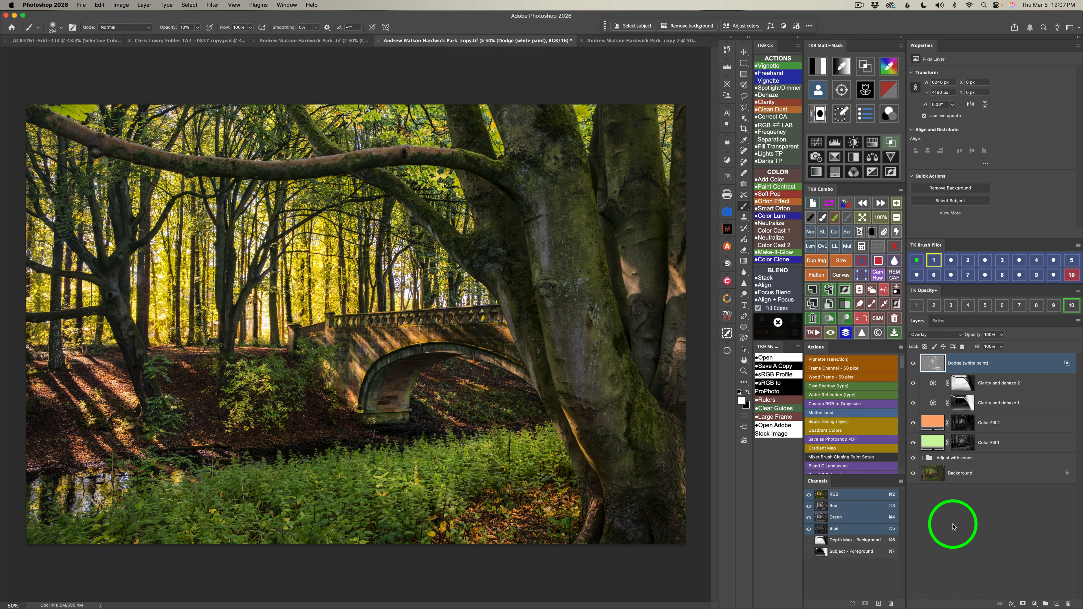
- Add a Color Balance adjustment layer above the Dodge layer and select Midtones as its tone range
click(872, 158)
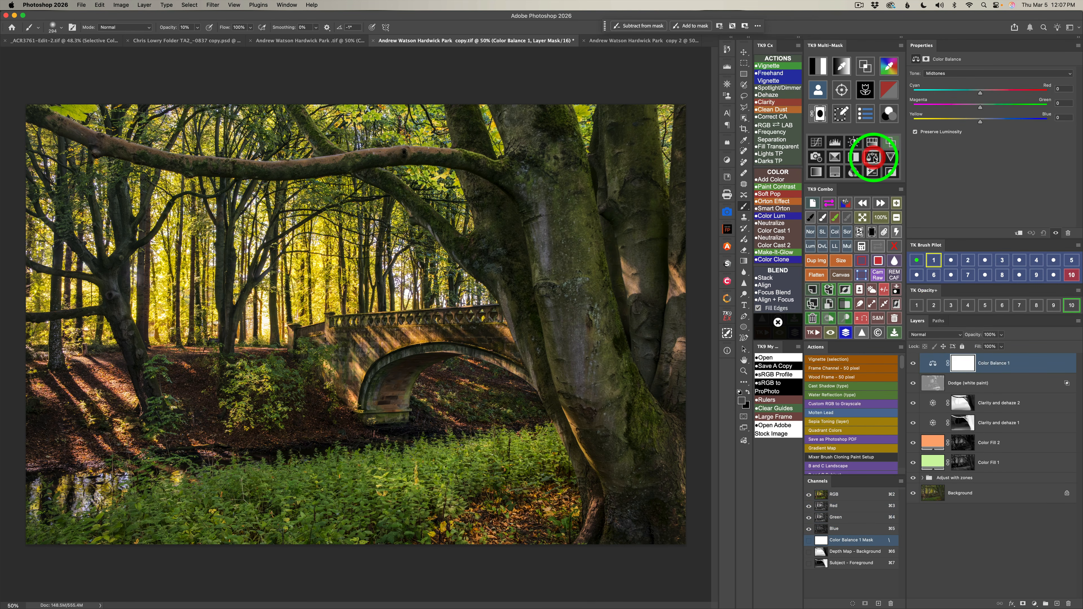
click(946, 75)
click(943, 83)
click(943, 73)
click(938, 56)
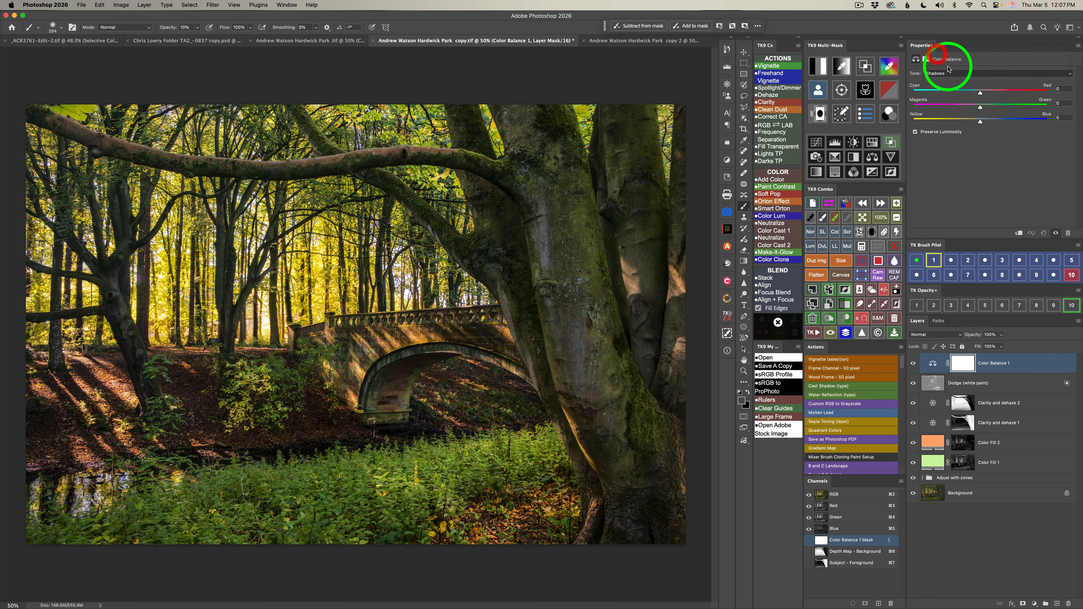
click(948, 73)
click(946, 83)
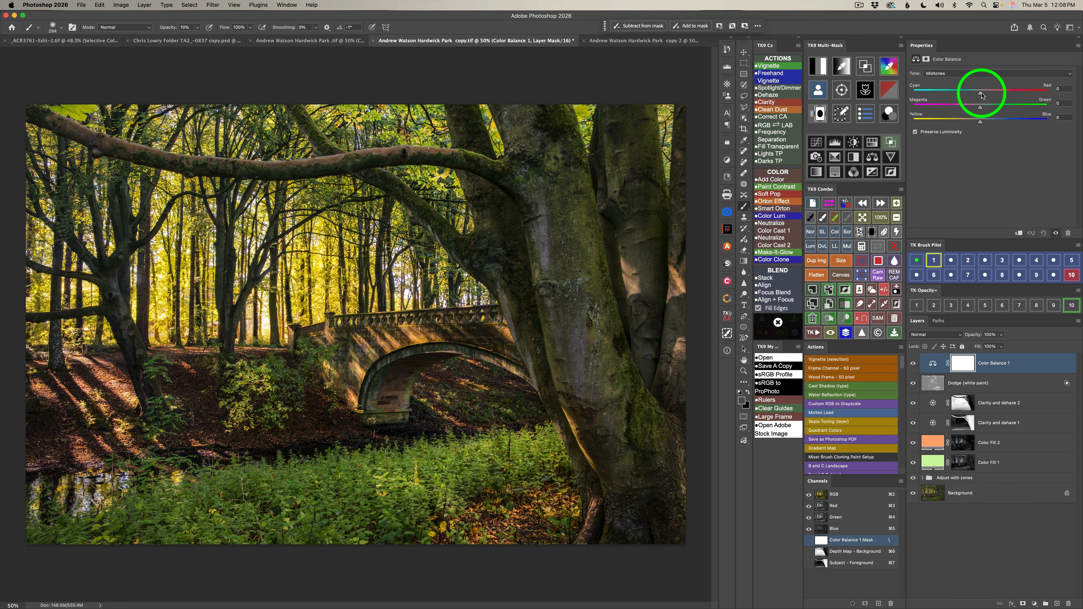
- Set the Color Balance midtones to Cyan-Red +8, Magenta-Green +10 and Yellow-Blue +17, and compare the photo with and without the layer
mouse_move(982, 95)
mouse_down()
mouse_move(1004, 95)
mouse_move(962, 95)
mouse_up()
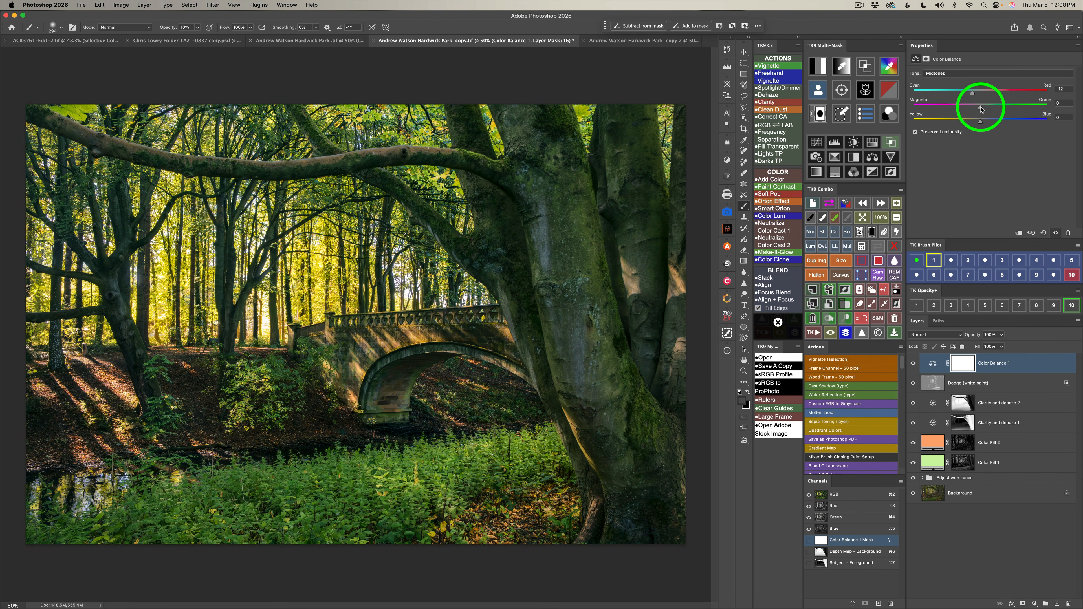
drag(1000, 110, 971, 107)
mouse_move(981, 122)
mouse_down()
mouse_move(994, 123)
mouse_move(978, 123)
mouse_up()
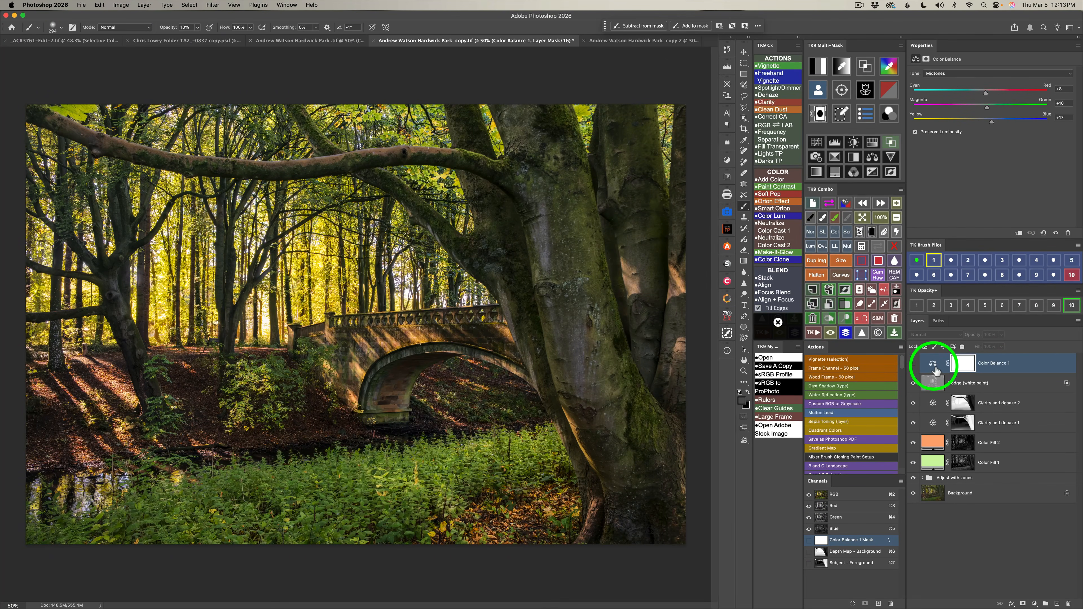
click(913, 363)
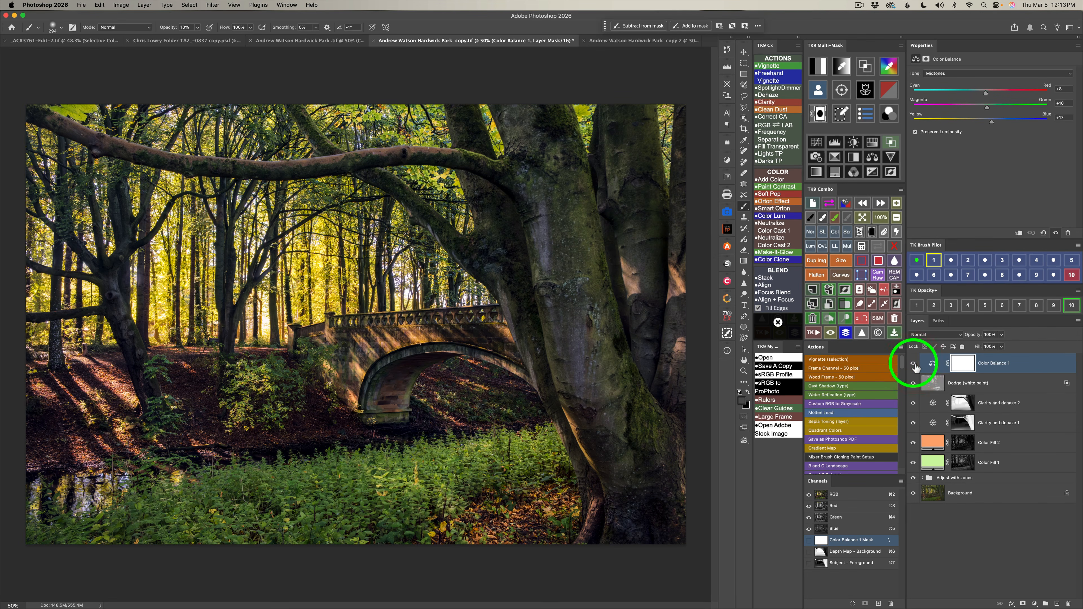
click(915, 364)
click(914, 363)
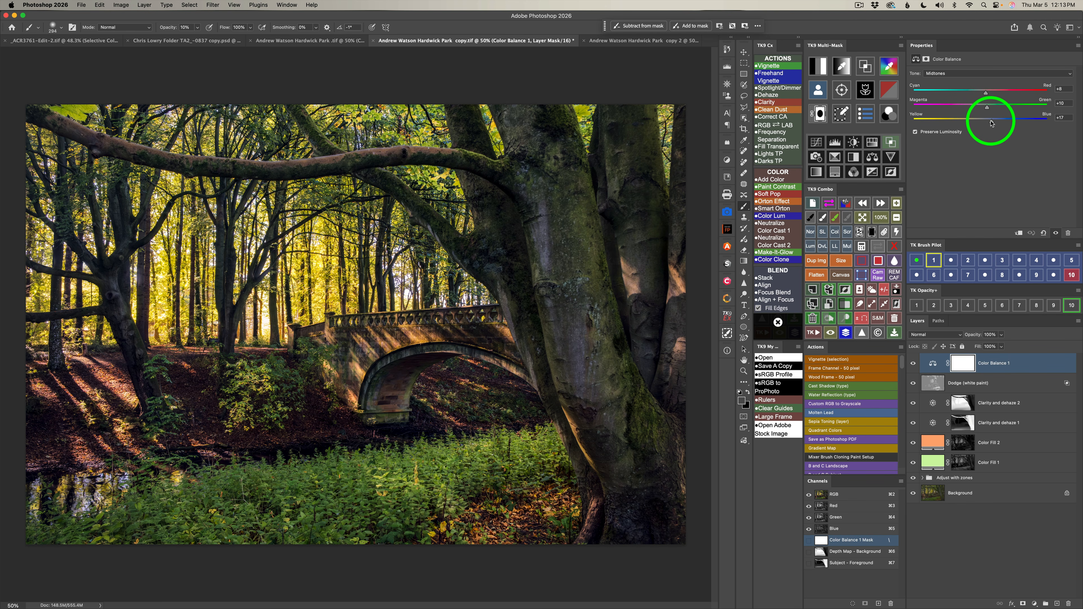
- Set Color Balance shadows to 0, -2 and +4 and highlights to +9, +6 and +7, and compare the photo with and without the layer
click(968, 73)
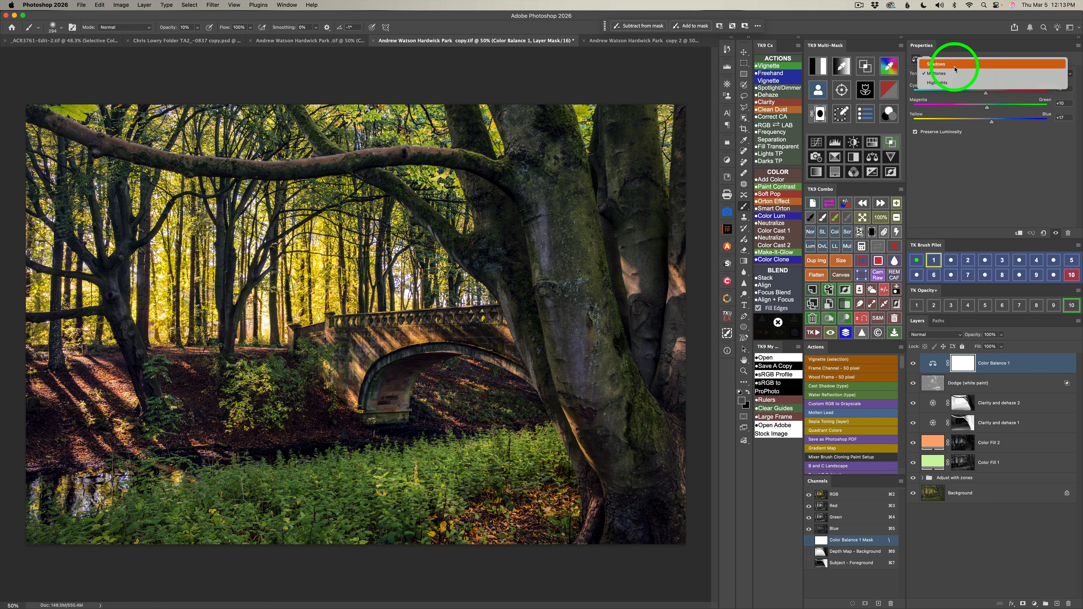
click(955, 69)
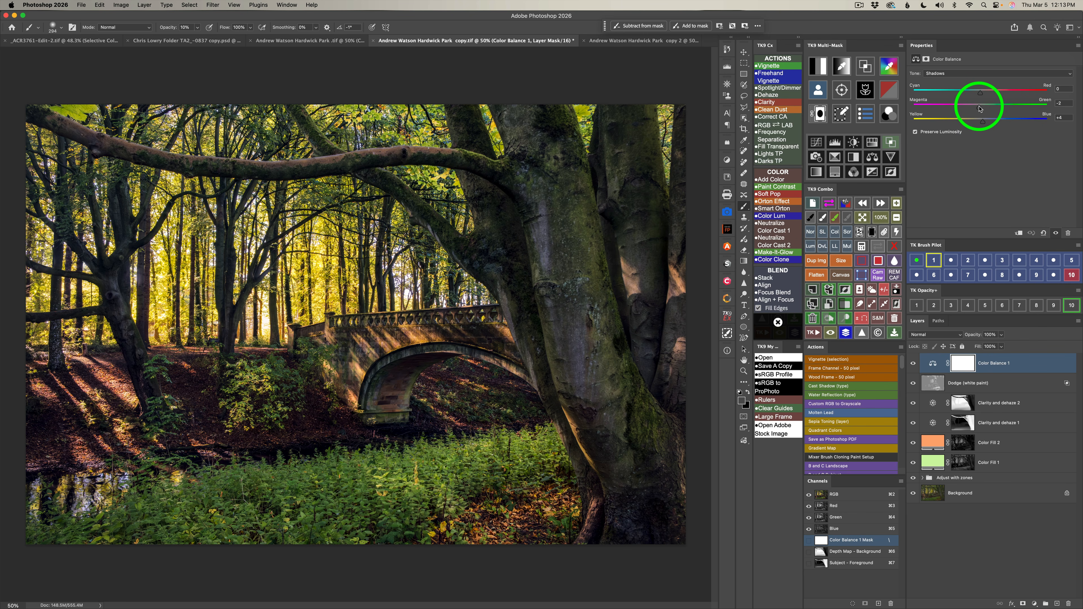
click(944, 72)
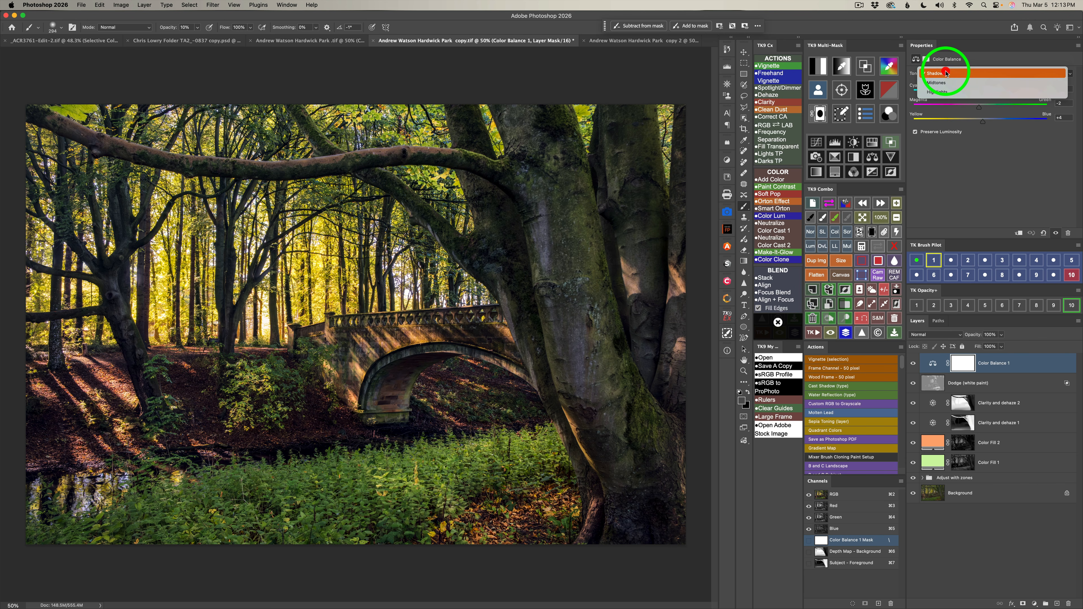
click(945, 93)
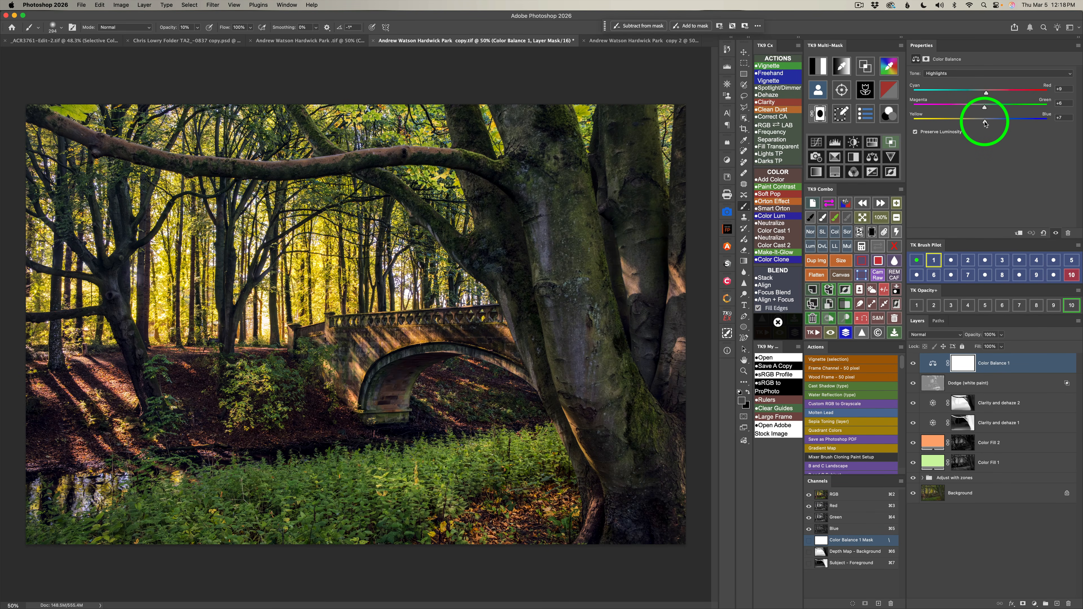
click(913, 363)
click(913, 363)
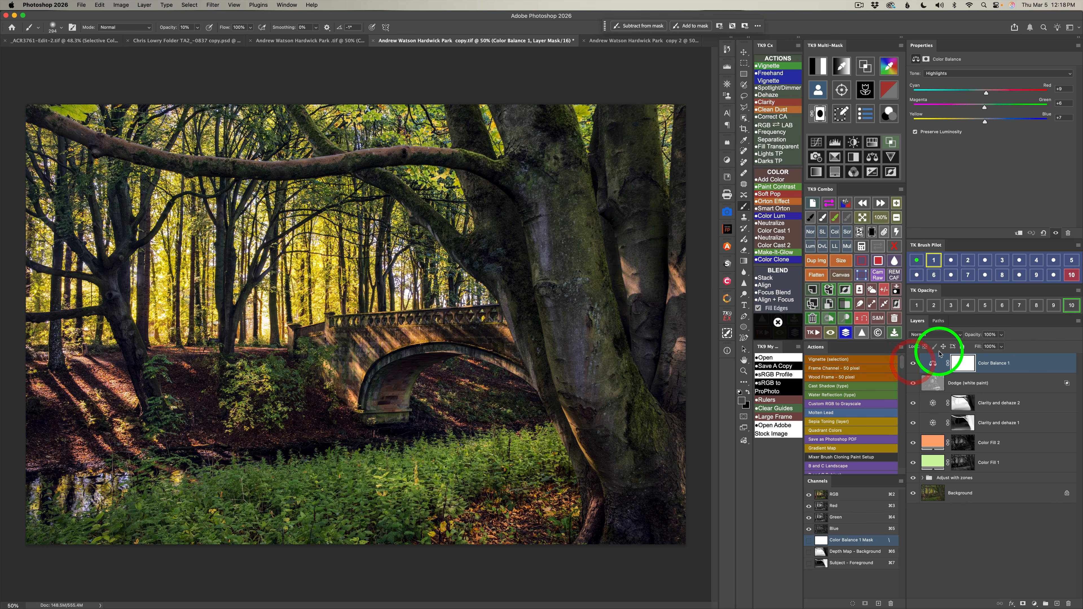
- Try the Color Balance layer at 50% opacity and restore it to 100%
click(1037, 306)
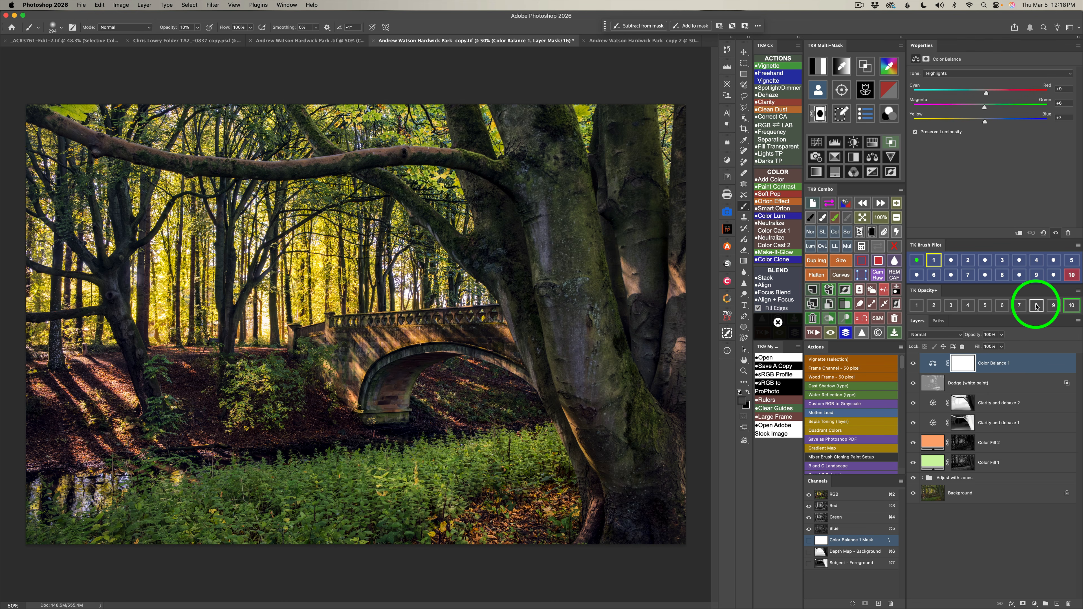
click(986, 305)
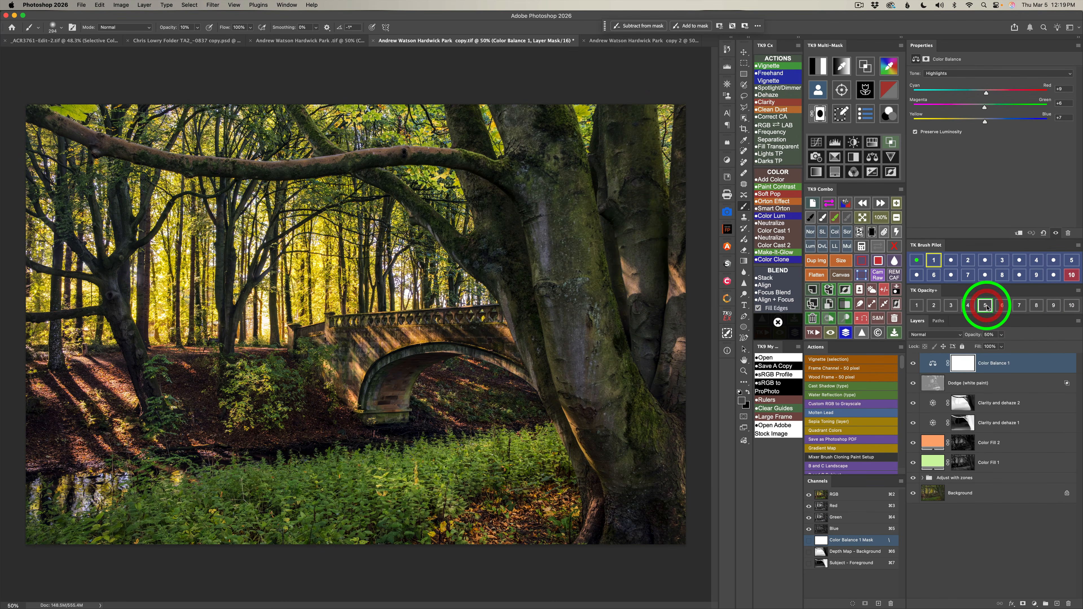
click(1074, 307)
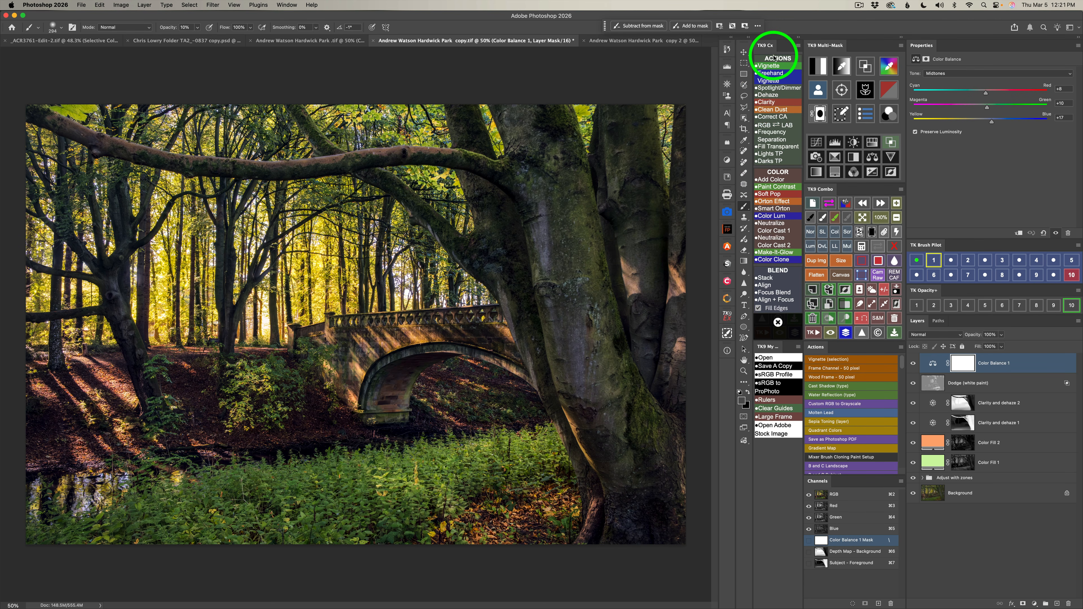
- Add a TK9 Vignette layer with a 470.8-pixel Gaussian Blur, and limit it with the third Edit Blend If preset on Gray
click(775, 66)
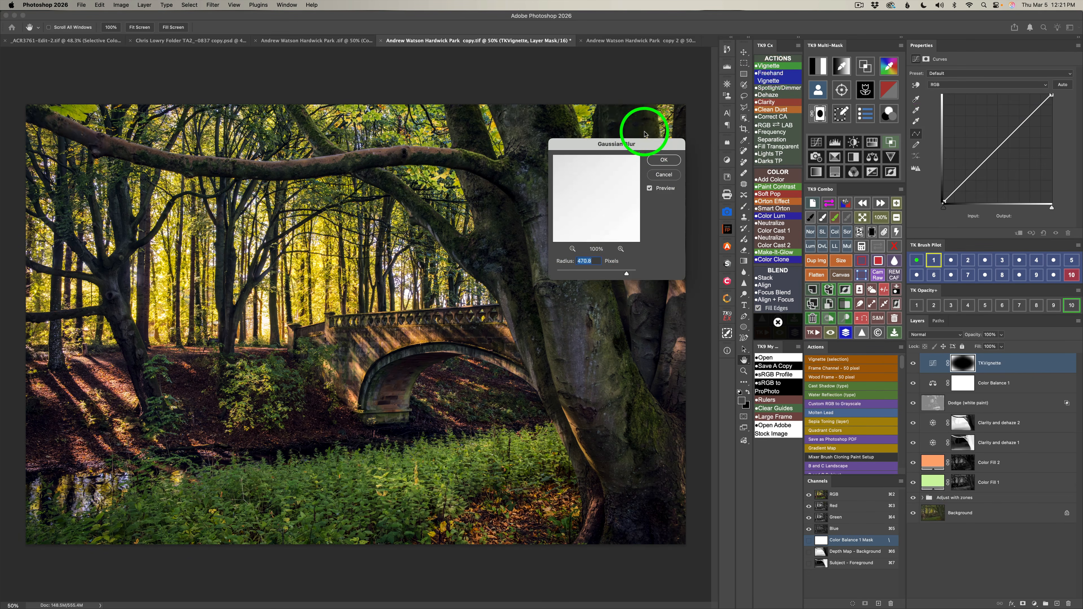
click(670, 160)
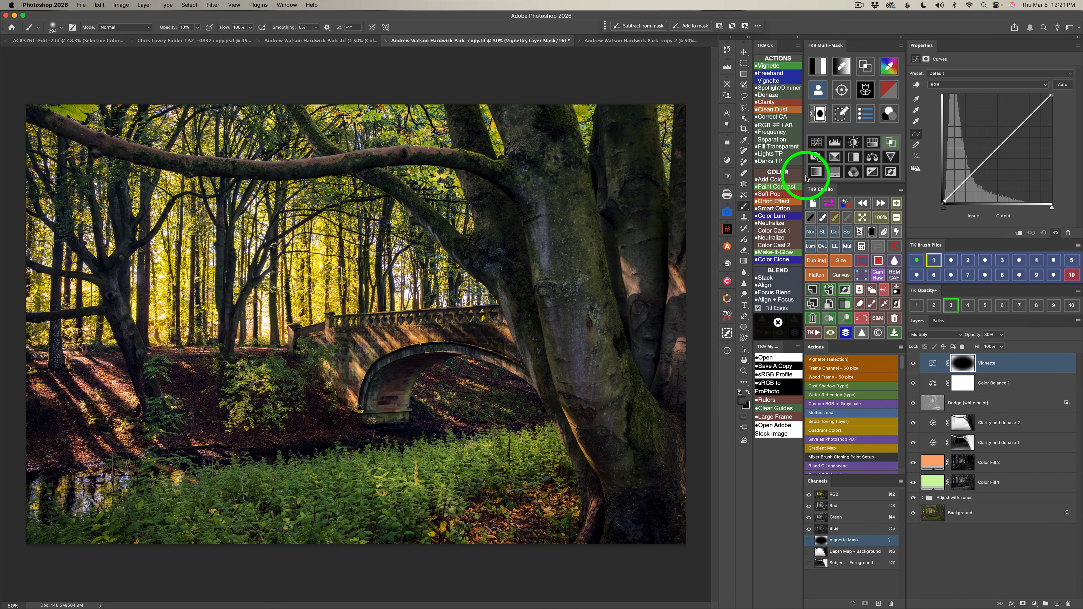
click(895, 144)
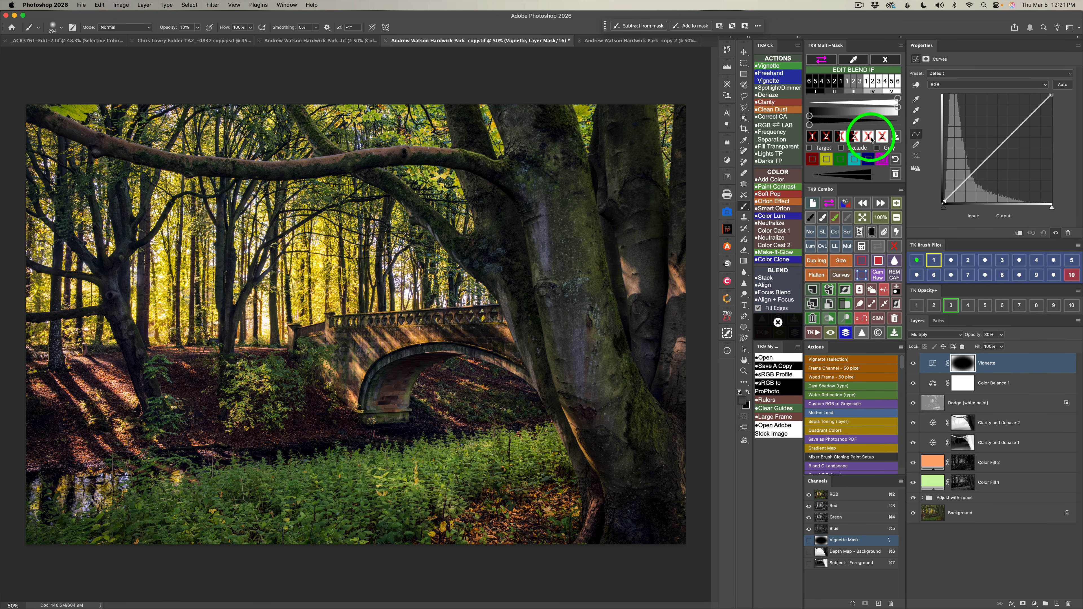
click(841, 137)
click(882, 148)
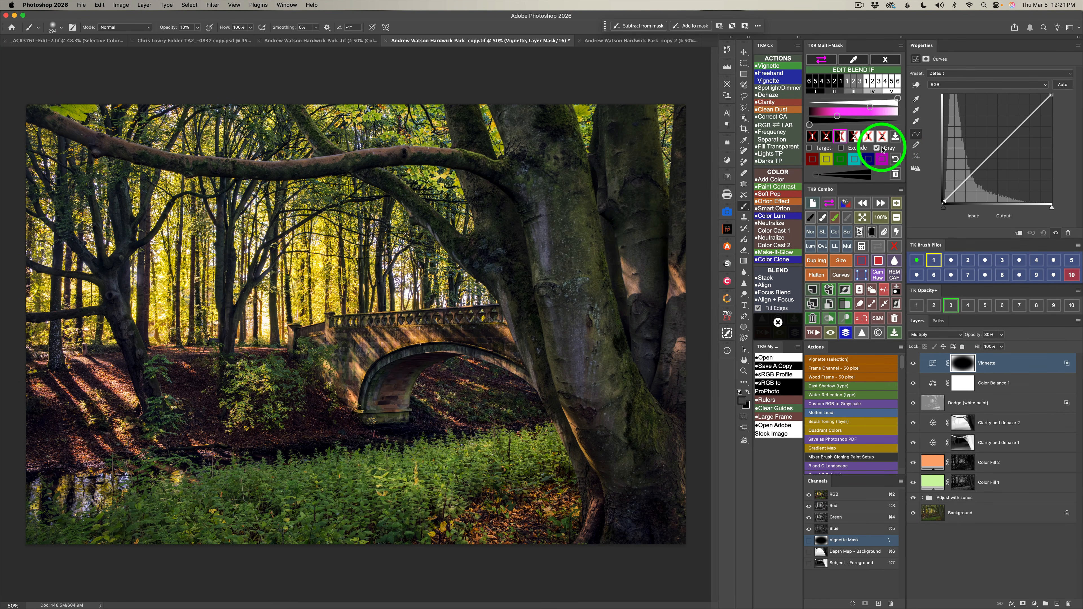
click(878, 149)
click(878, 148)
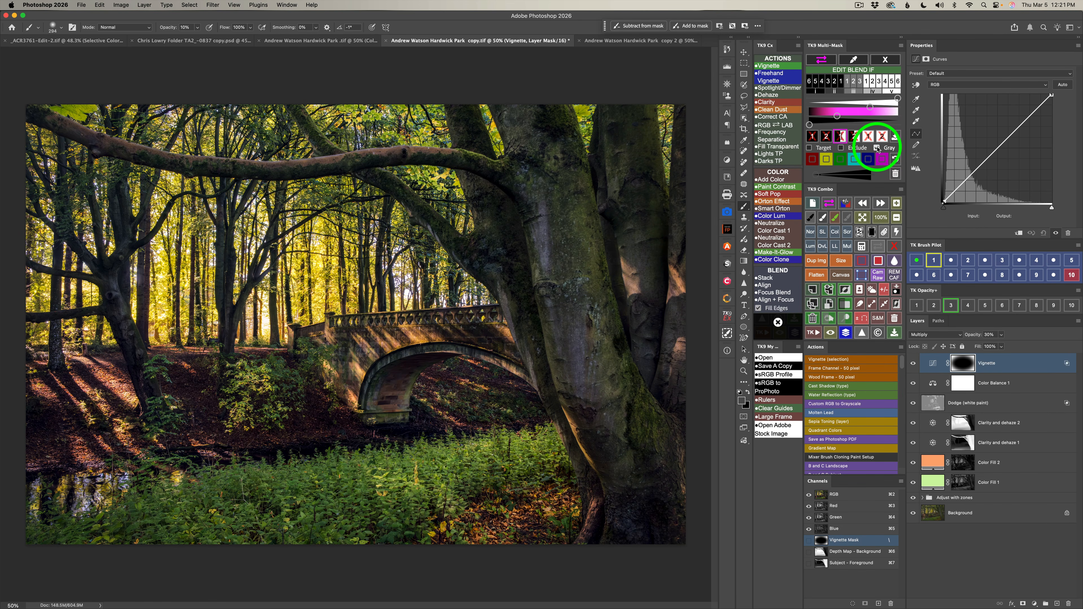
click(886, 60)
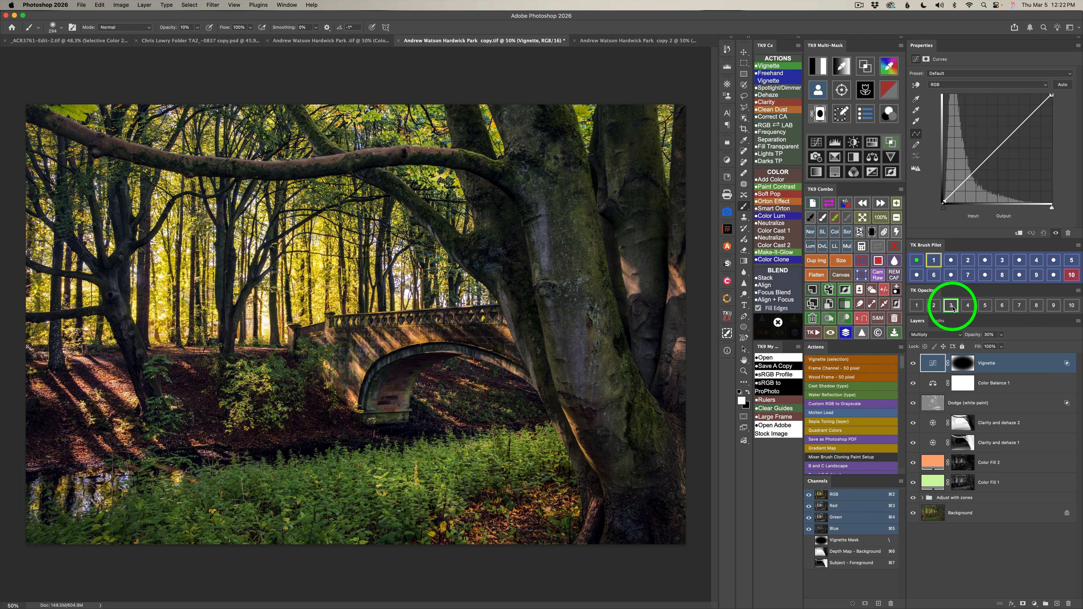
- Set the Vignette layer's opacity to 40% and compare the photo with and without the vignette
click(968, 307)
click(1001, 334)
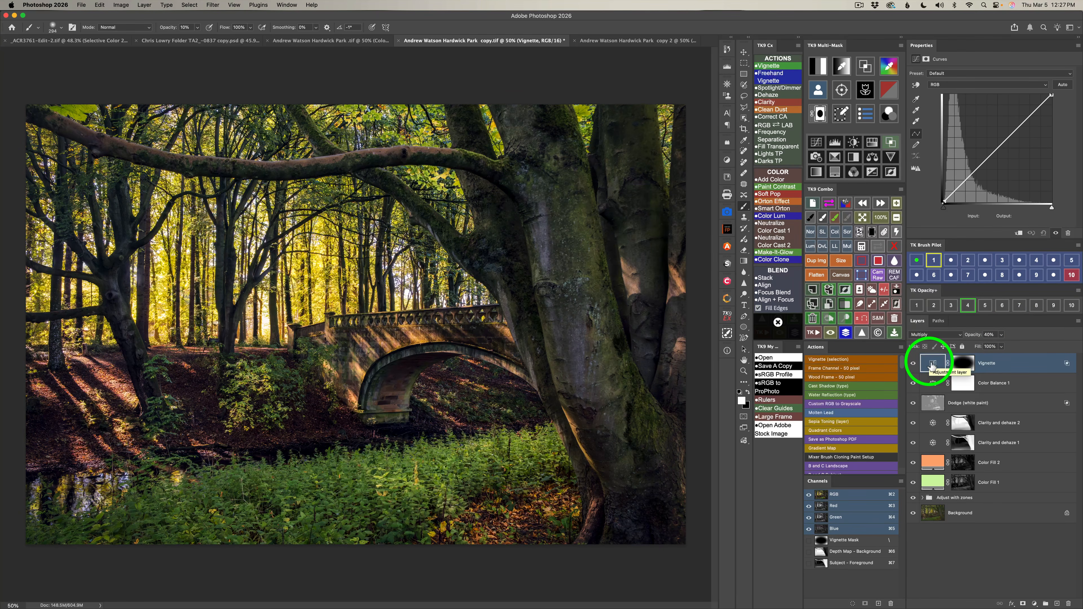
click(913, 364)
click(913, 363)
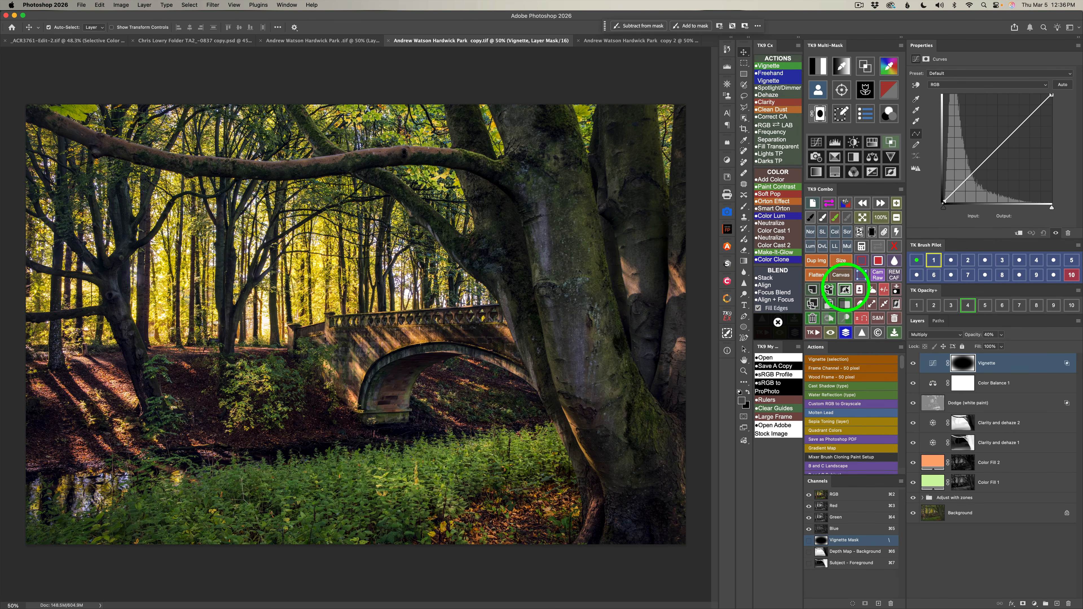
- Stamp all visible layers onto a new top layer and load a Lights 3 luminosity mask as a selection
click(829, 289)
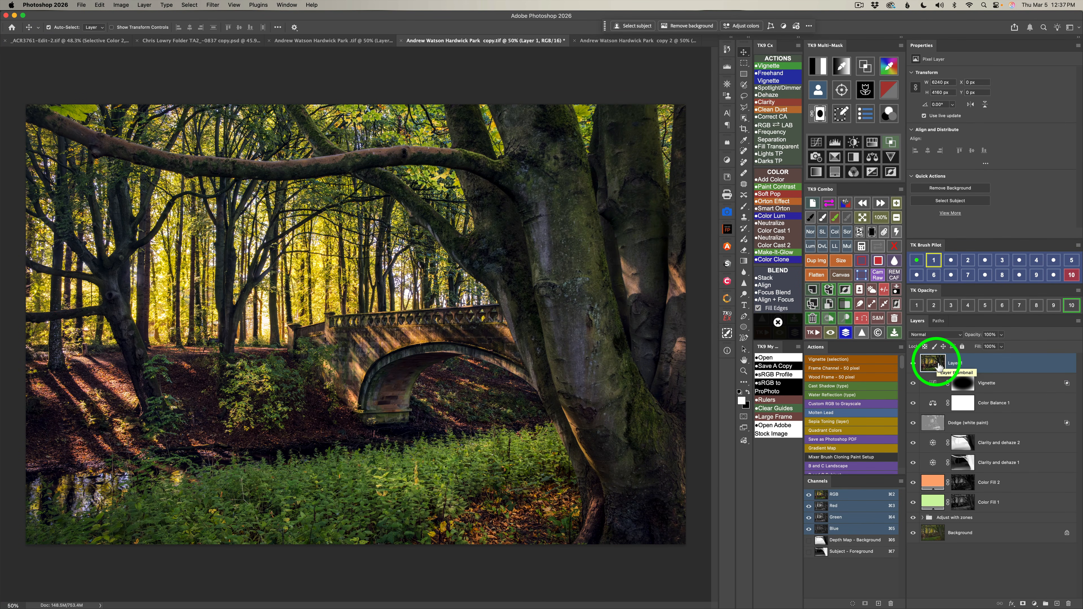
click(819, 65)
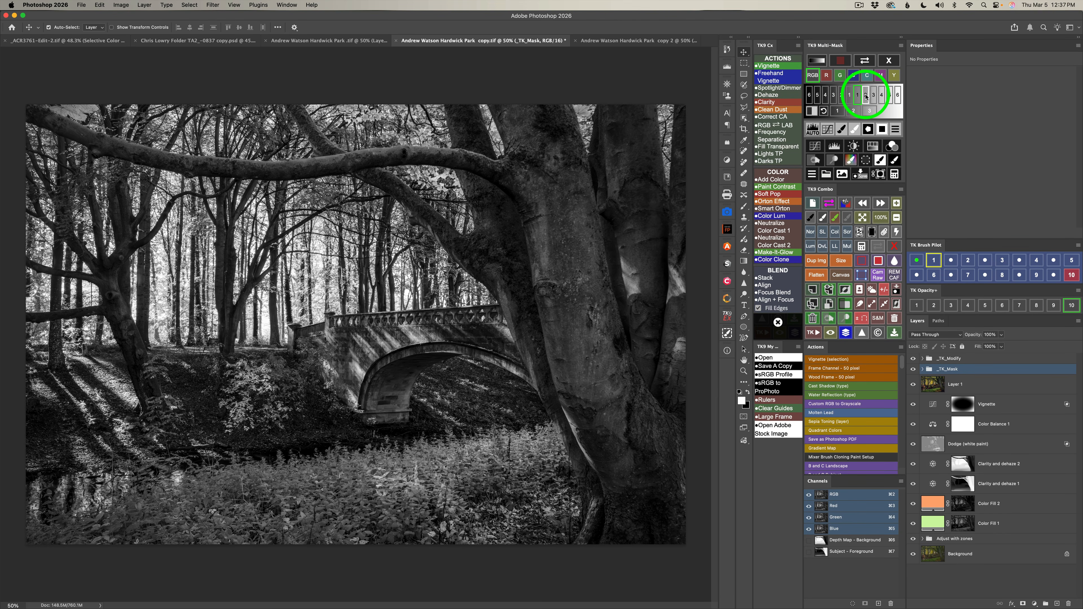
click(865, 94)
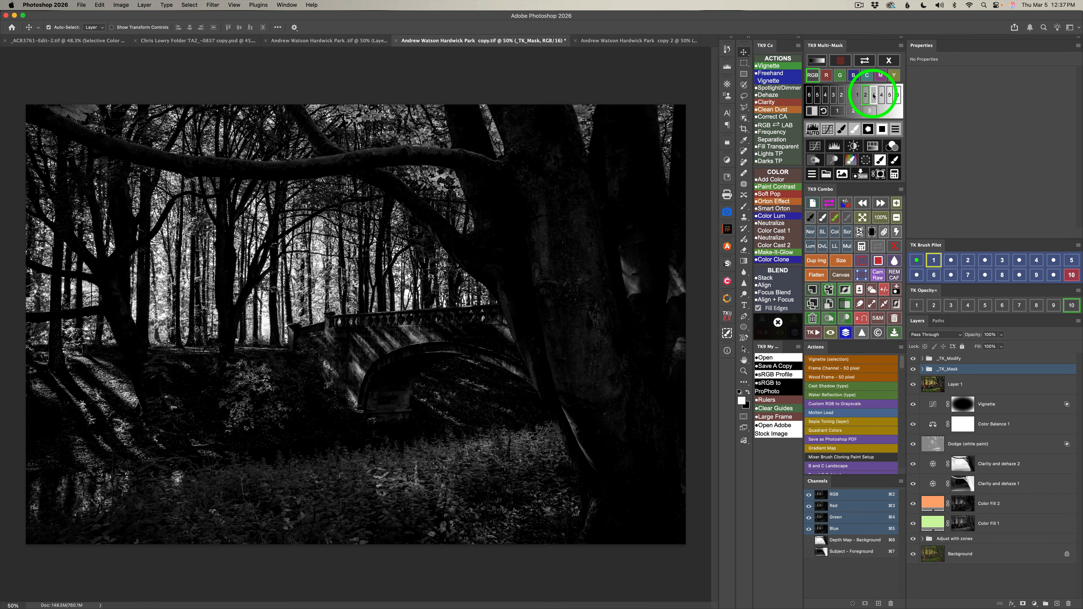
click(873, 95)
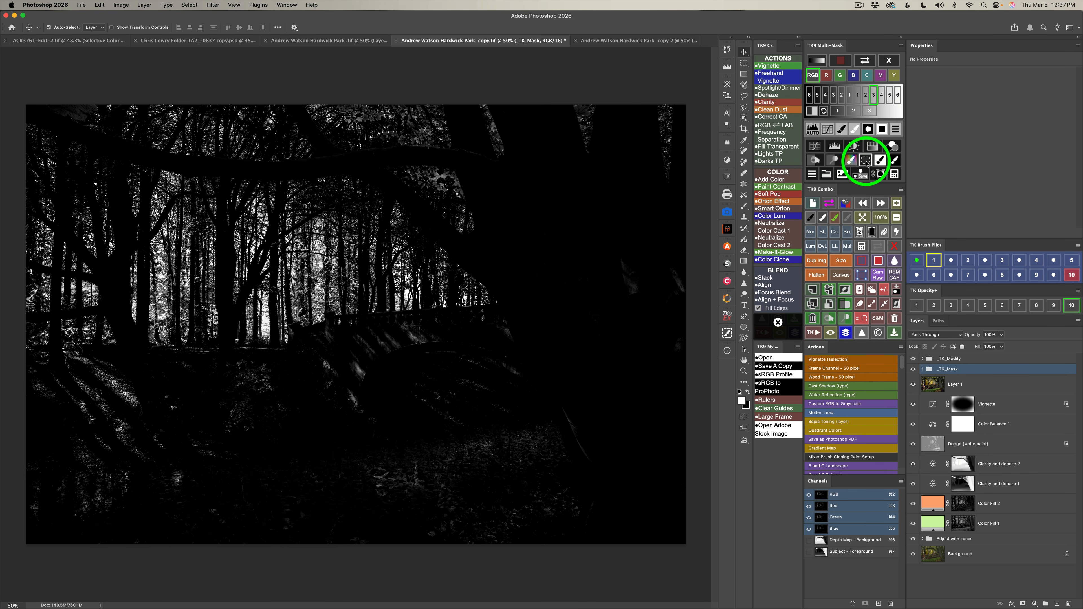
click(866, 162)
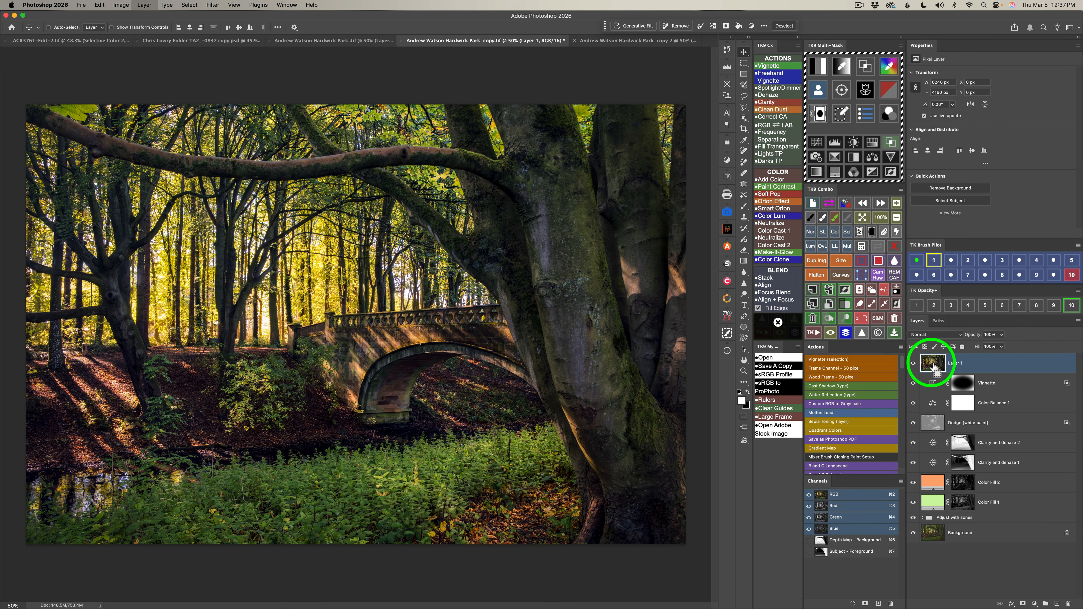
- Copy the selected highlights onto their own layer, and delete the stamped layer beneath it, leaving the highlights layer selected
key(alt+shift+super+n)
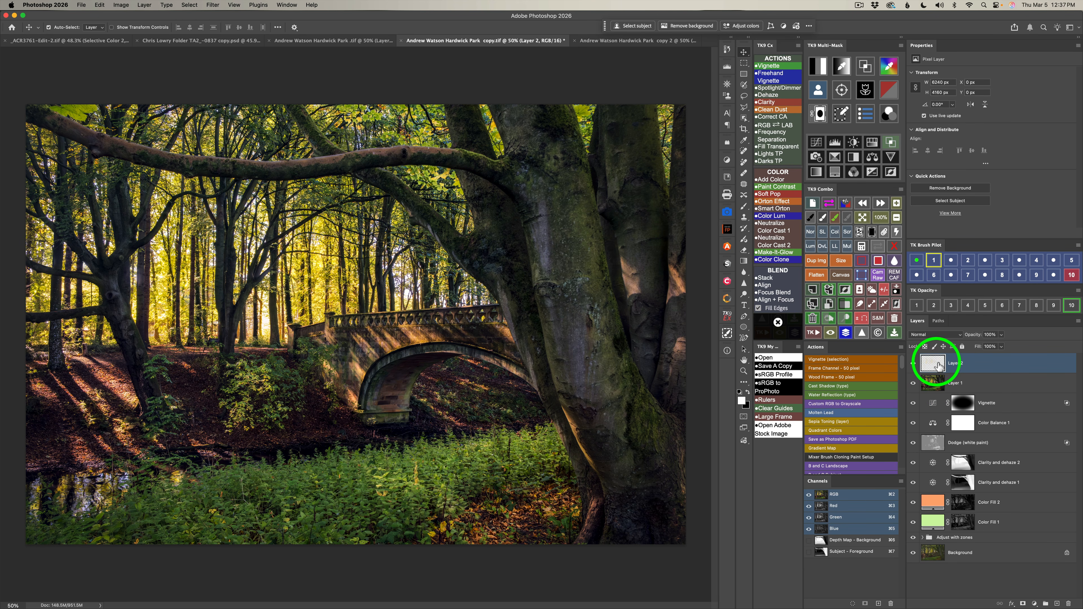
click(938, 387)
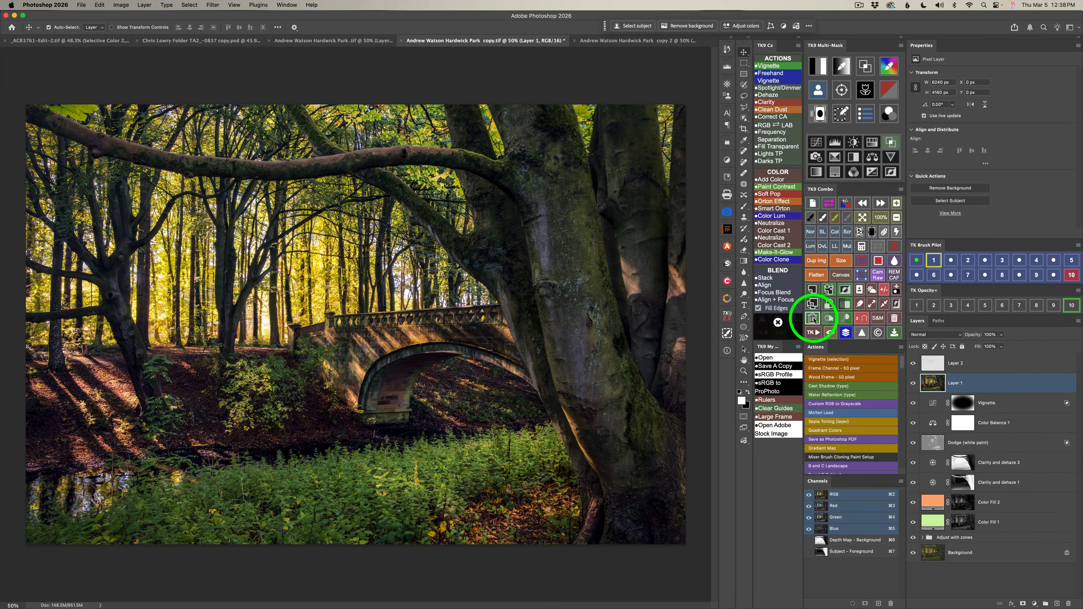
click(813, 318)
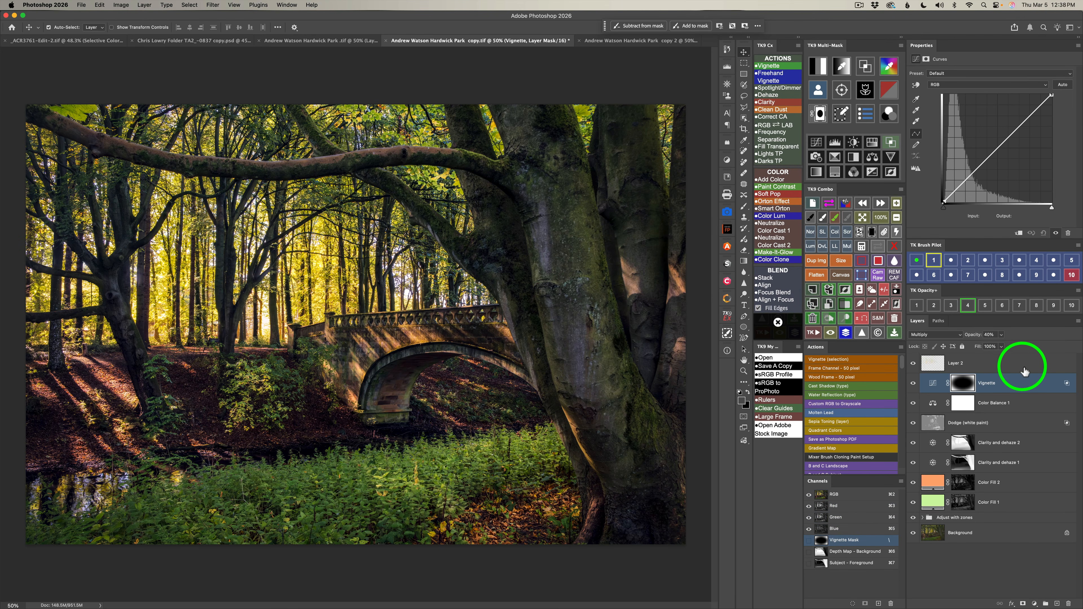
click(1006, 361)
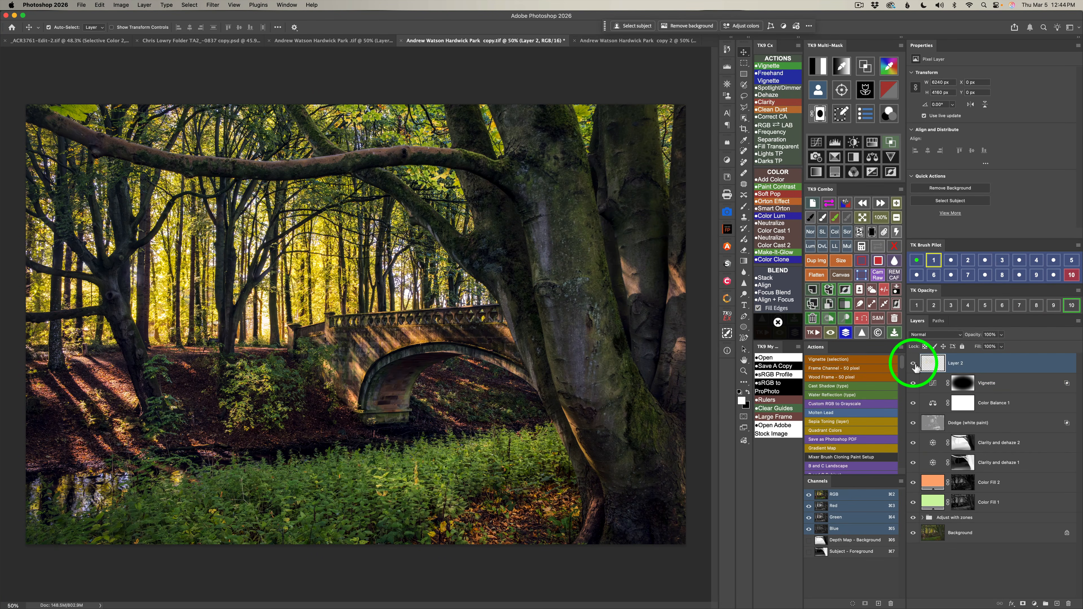
- View the copied highlights layer on its own and show all the other layers again
alt+click(914, 363)
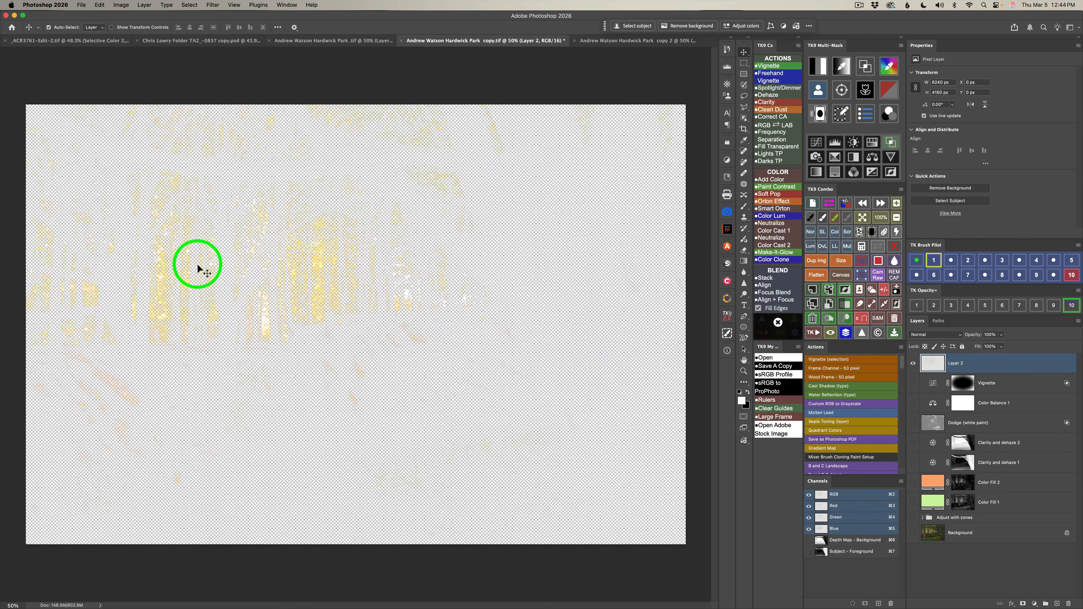
alt+click(914, 363)
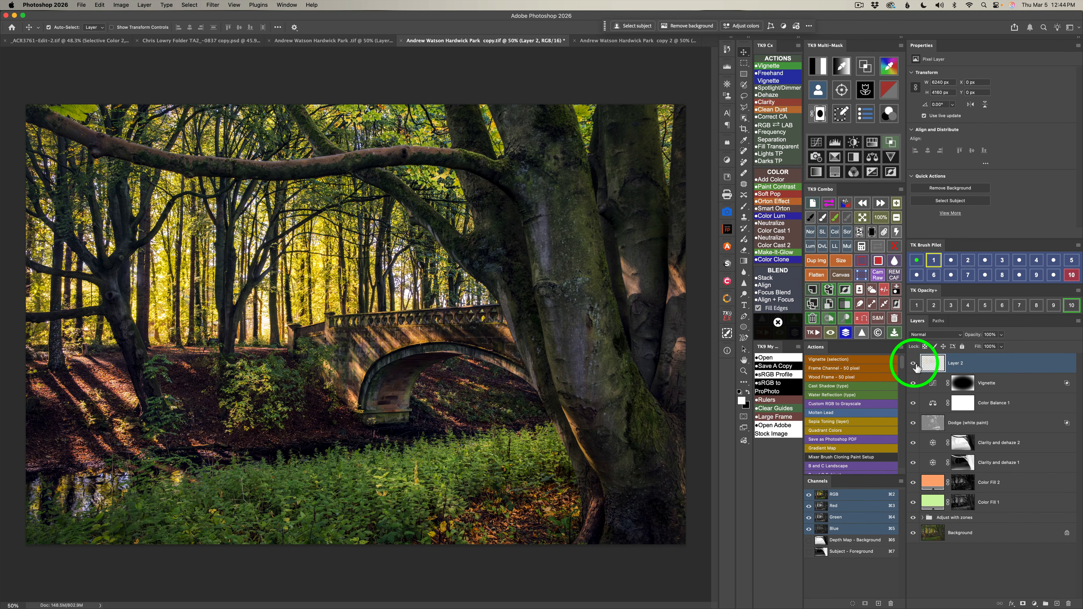
- Apply a Path Blur to the highlights layer with the path angled diagonally down to the right and Speed at 500%
click(213, 5)
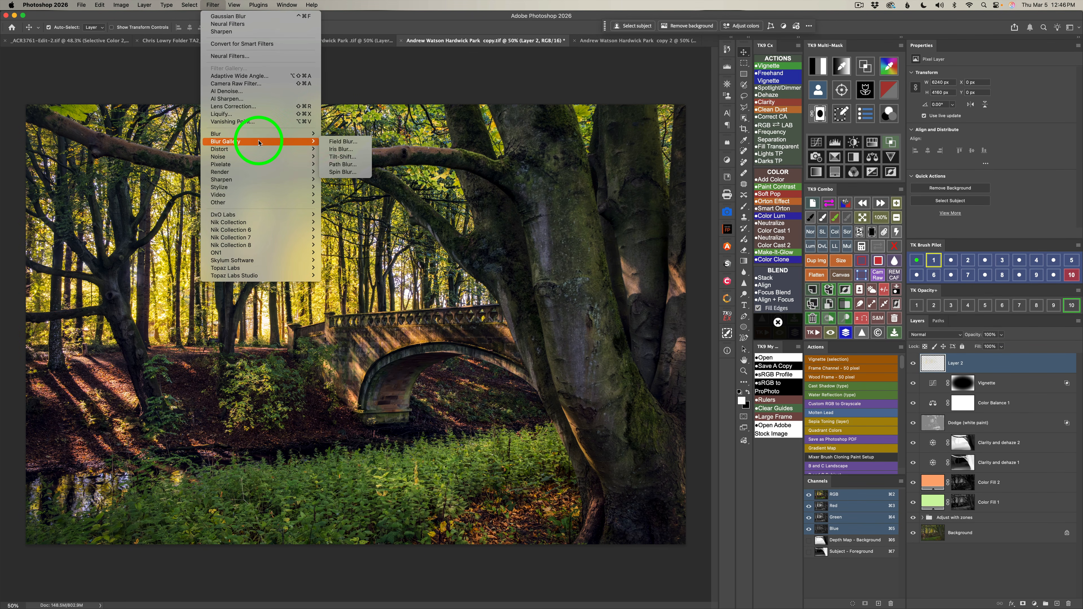
click(344, 165)
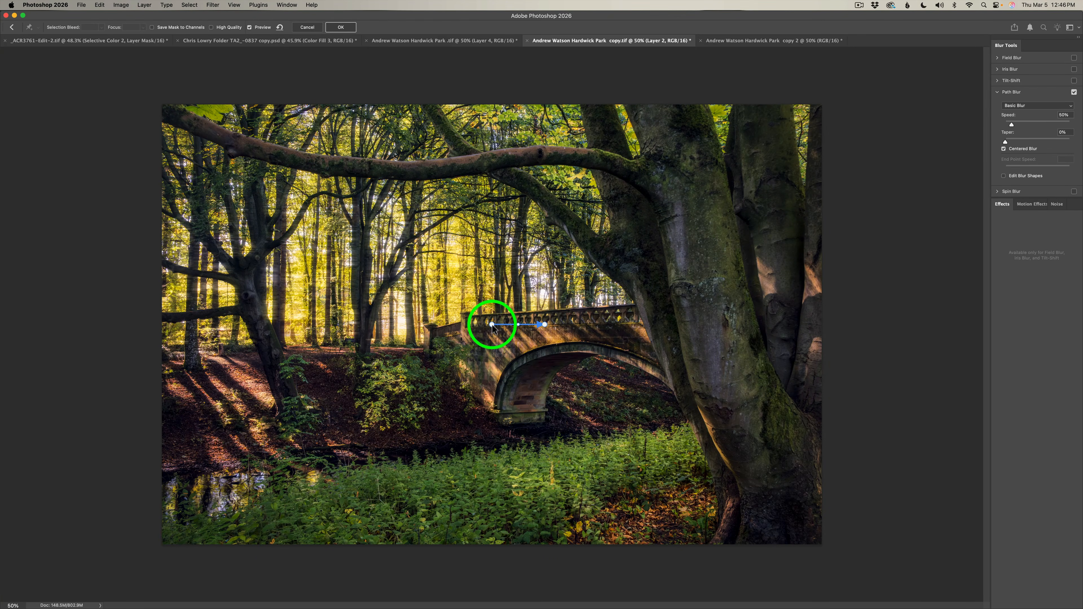
drag(546, 326, 536, 373)
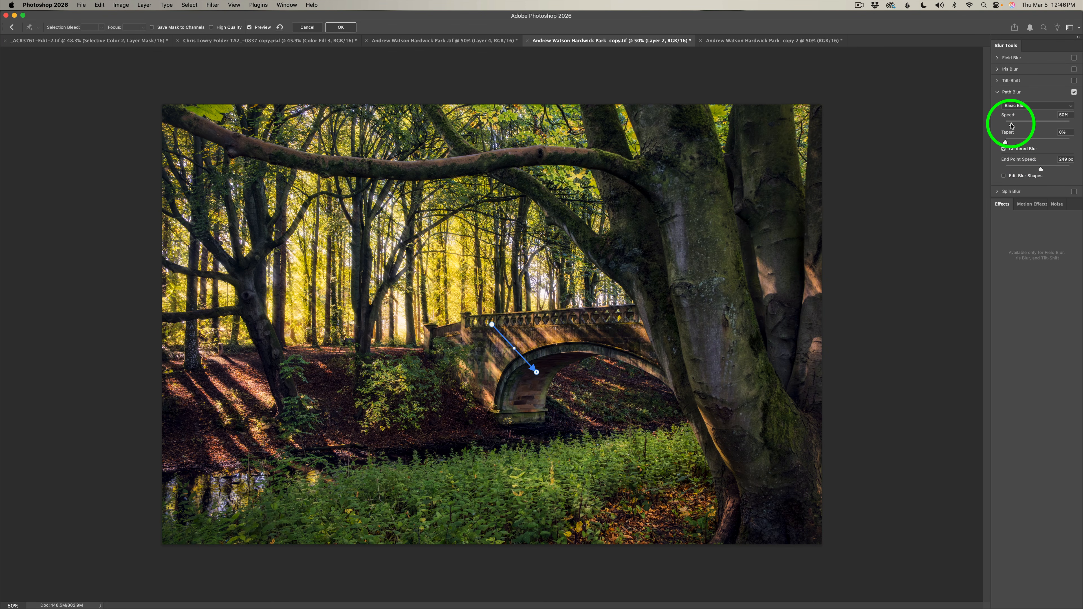
drag(1012, 125, 1082, 127)
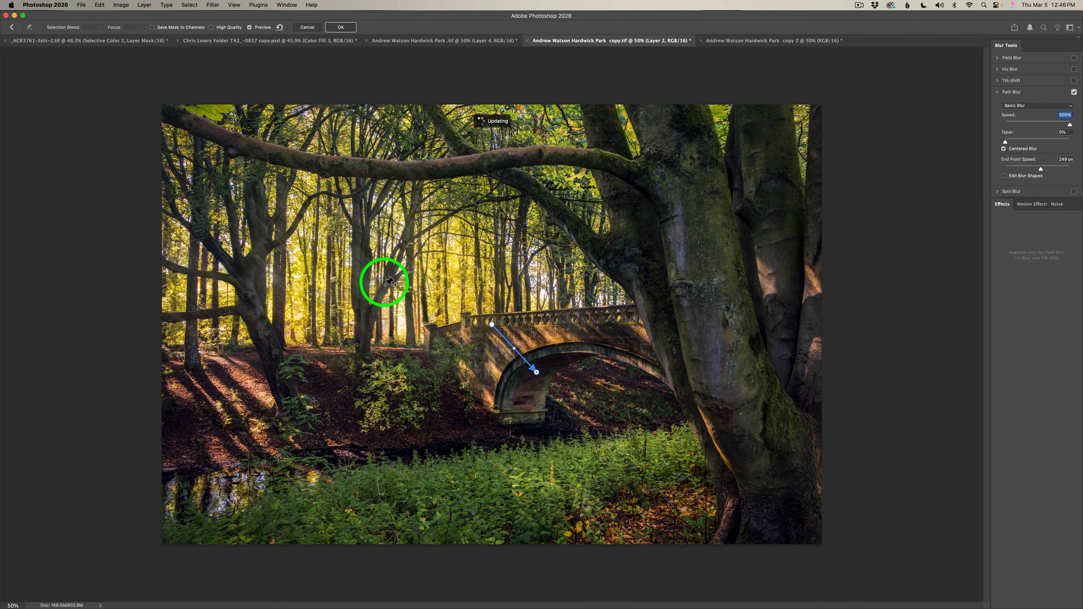
click(342, 27)
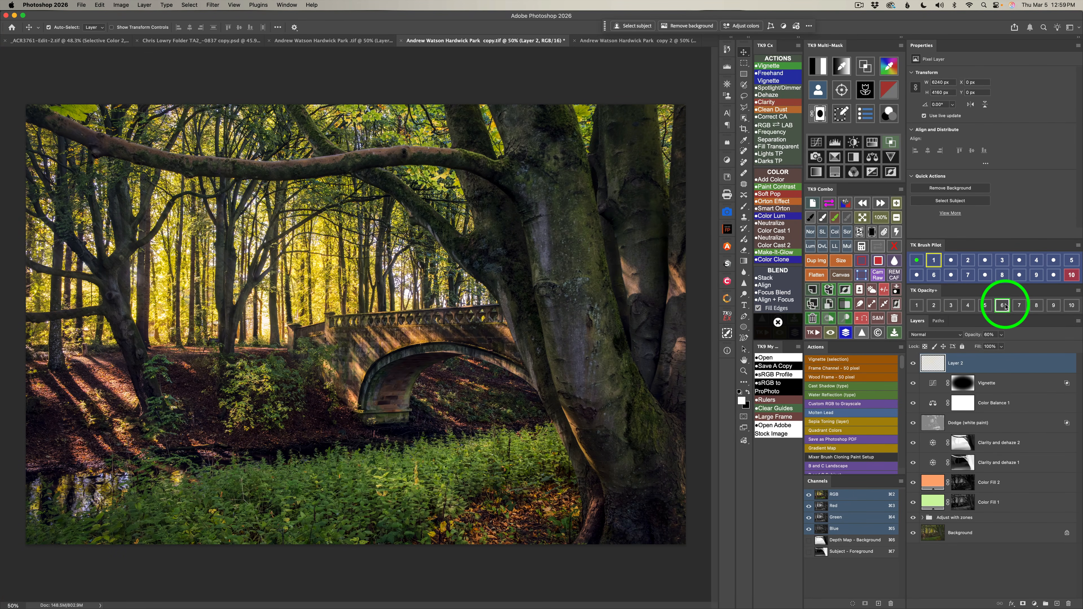
- Set the blurred highlights layer's opacity to 60% and compare the photo with and without the light rays
click(1006, 307)
click(1005, 307)
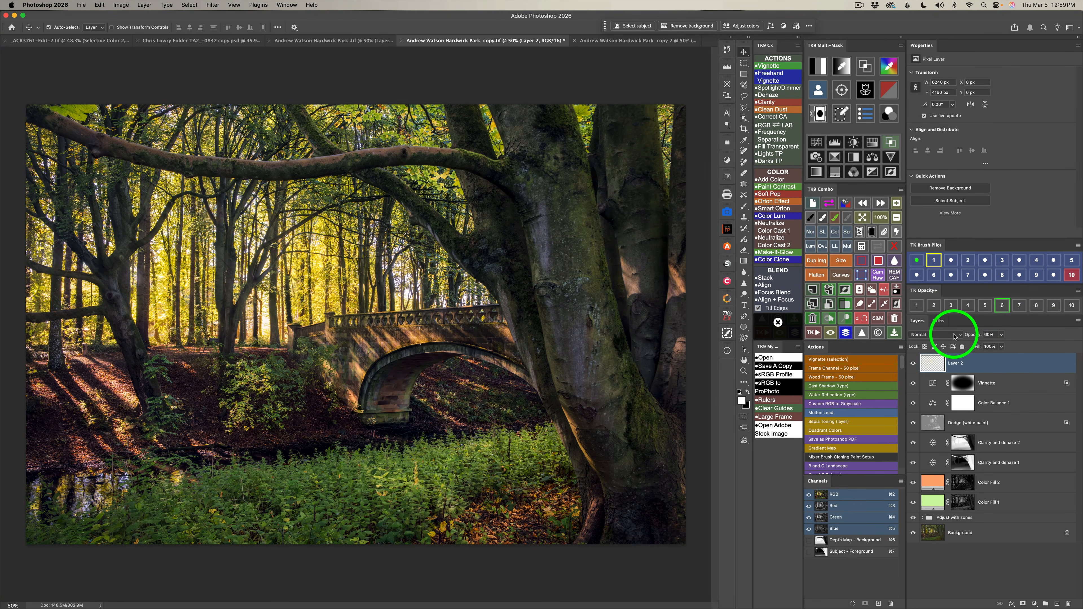
click(915, 364)
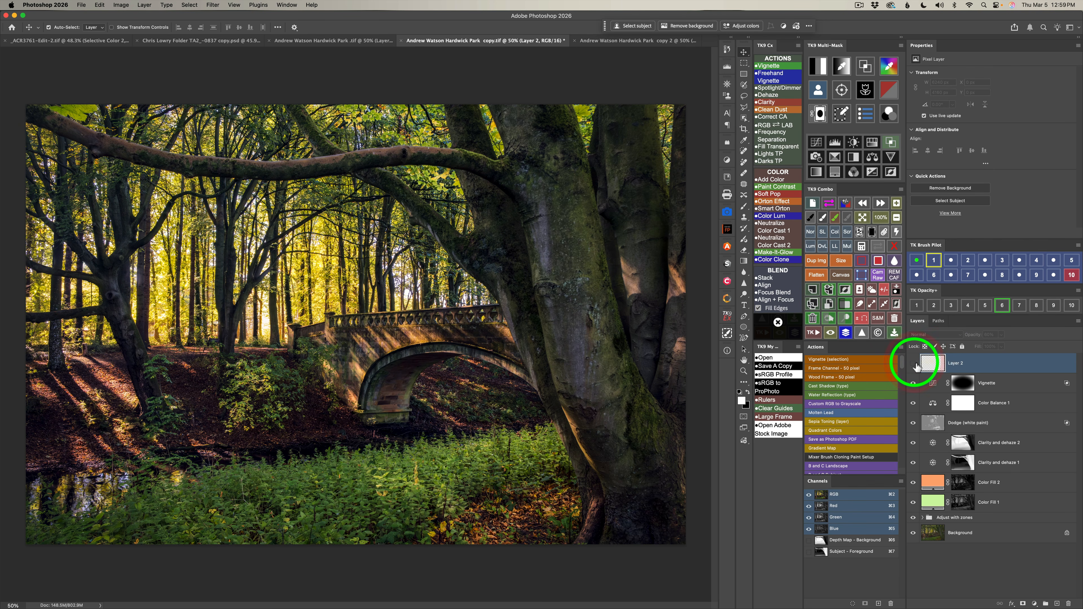
click(915, 364)
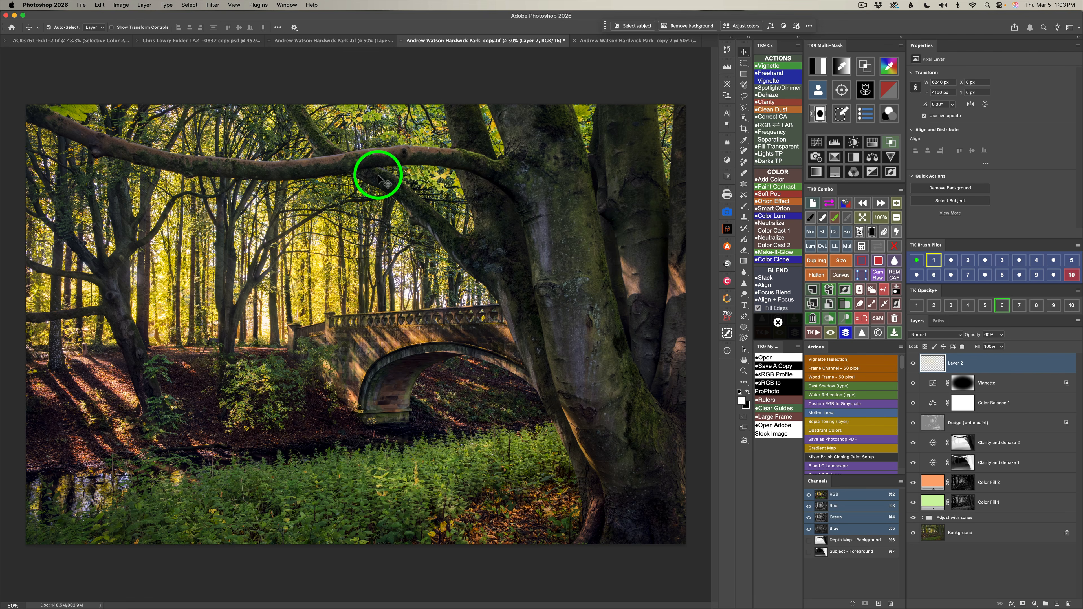
- Add a white mask to the light rays layer and paint it black at 100% brush opacity over the large overhanging branch
click(860, 231)
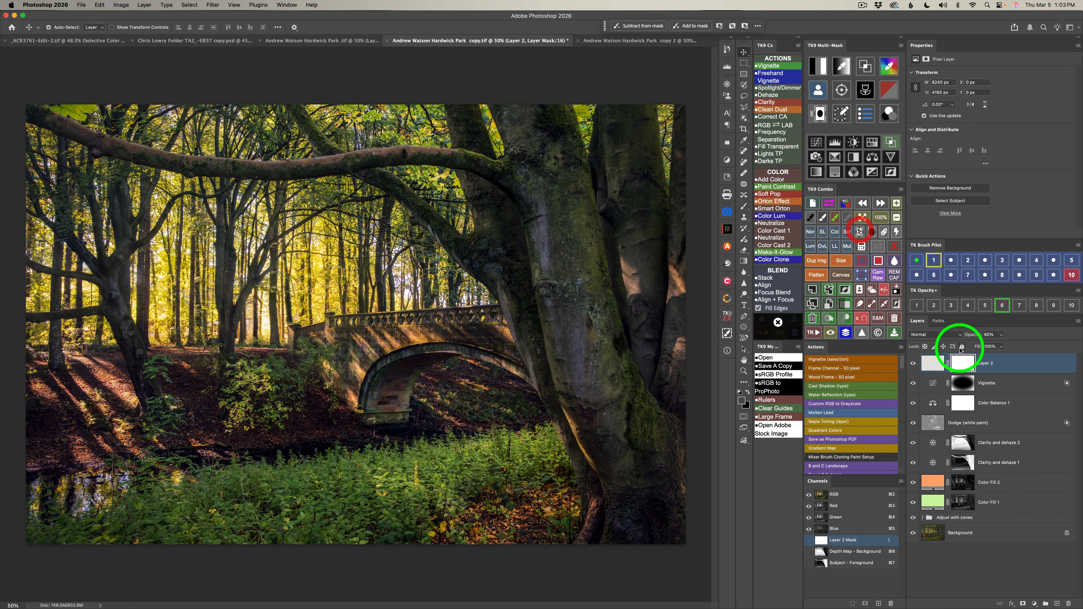
click(811, 218)
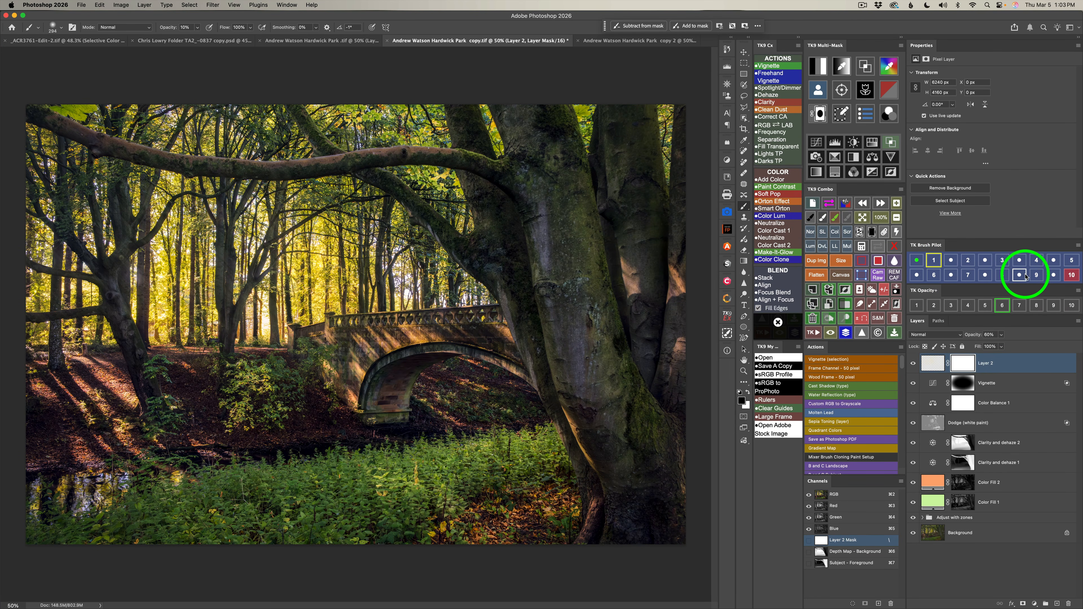
click(1073, 276)
mouse_move(265, 174)
mouse_down()
mouse_move(248, 183)
mouse_move(455, 158)
mouse_move(338, 163)
mouse_up()
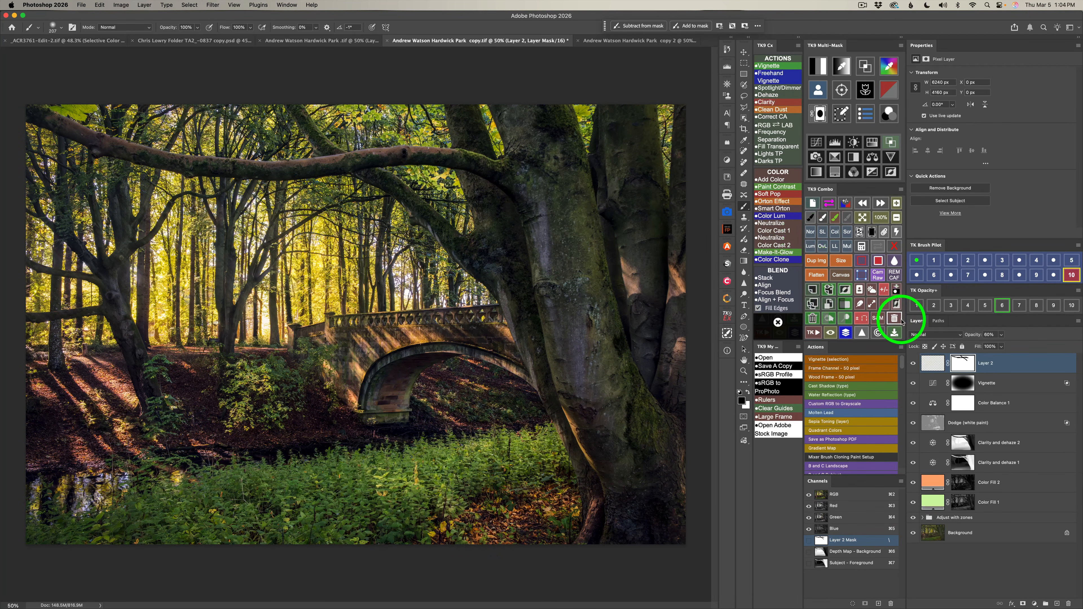
- Compare the photo with and without the masked light rays layer, leaving the layer shown
click(912, 363)
click(913, 363)
click(912, 363)
click(913, 363)
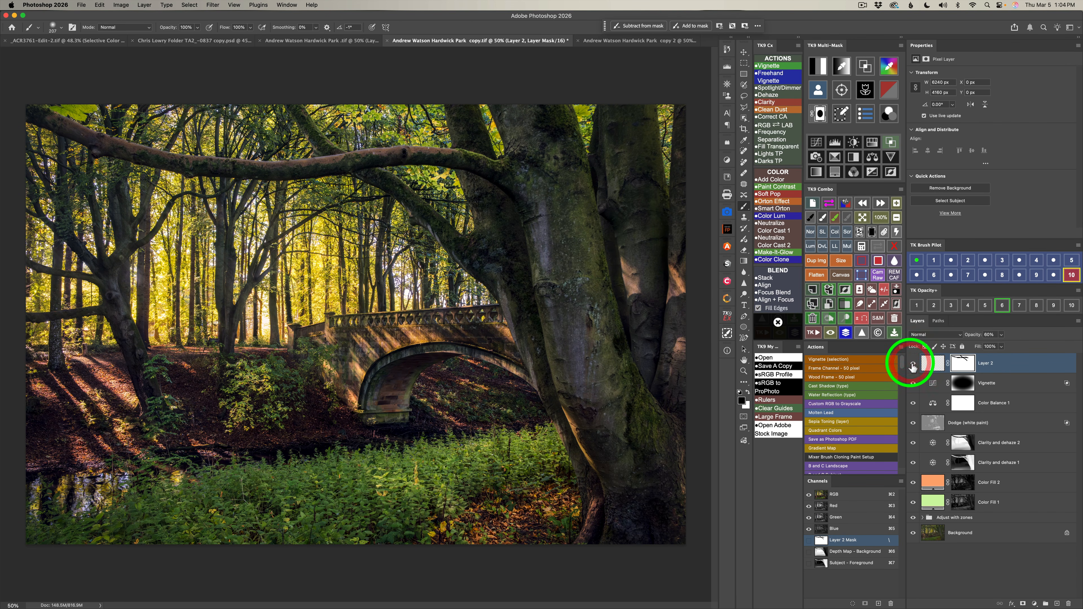
- Target the light rays layer's image instead of its mask, and compare the original background photo with the full edit
click(940, 368)
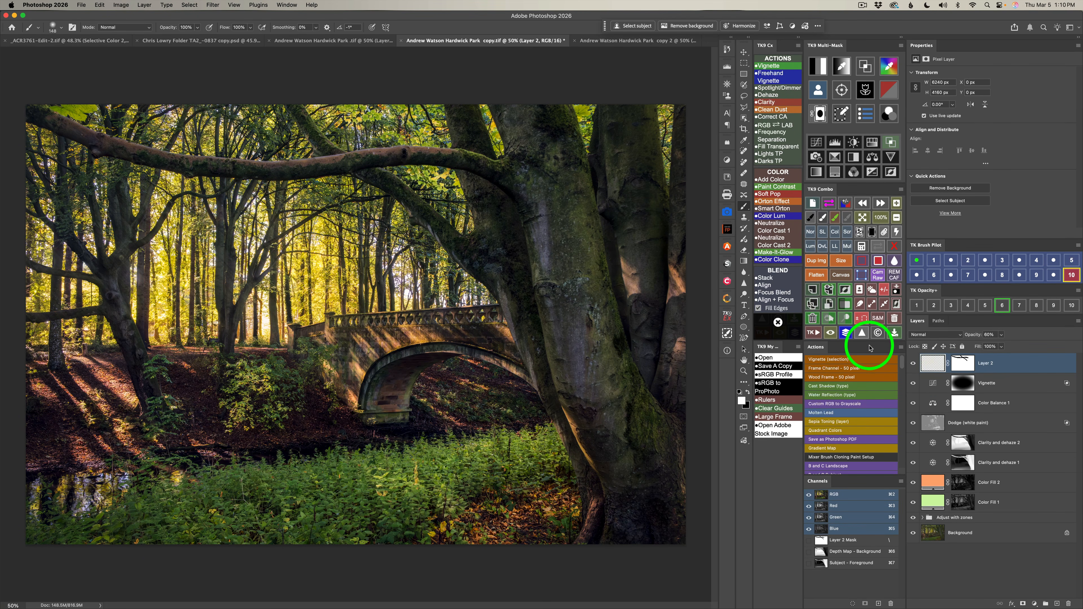
click(847, 333)
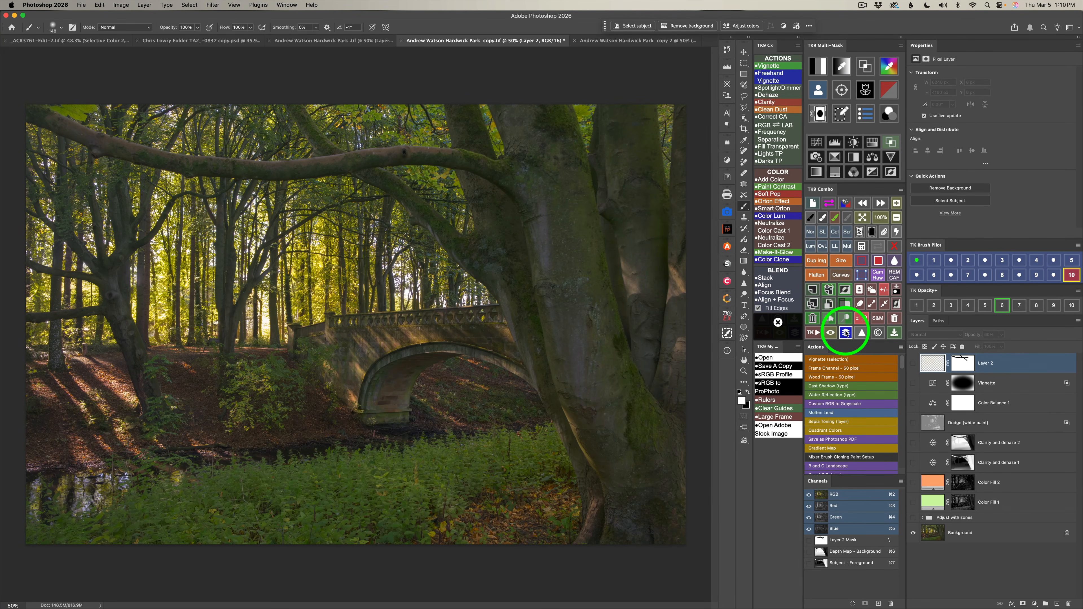
click(847, 333)
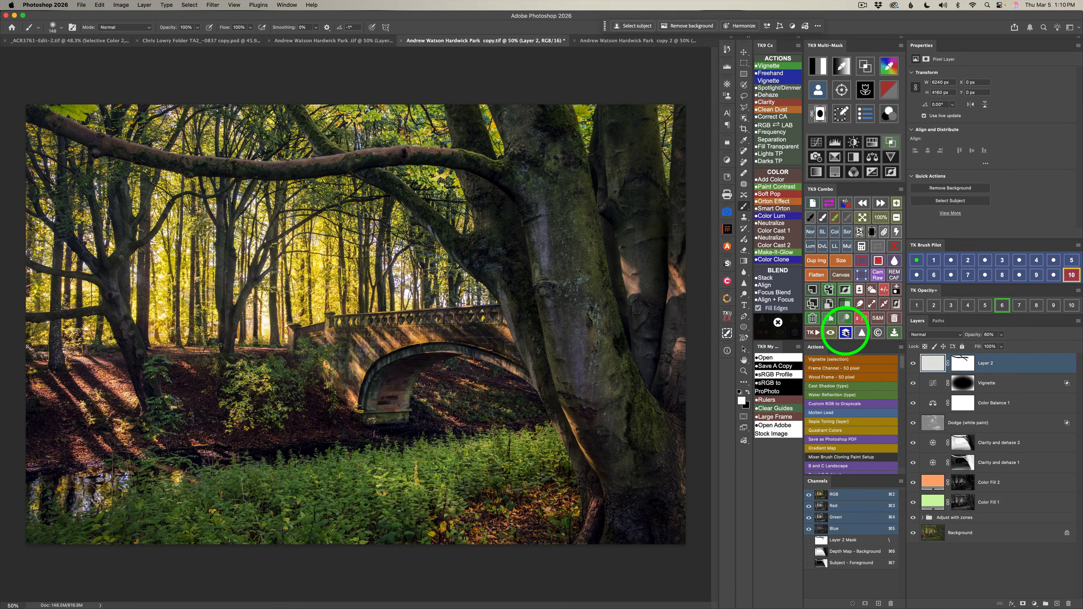